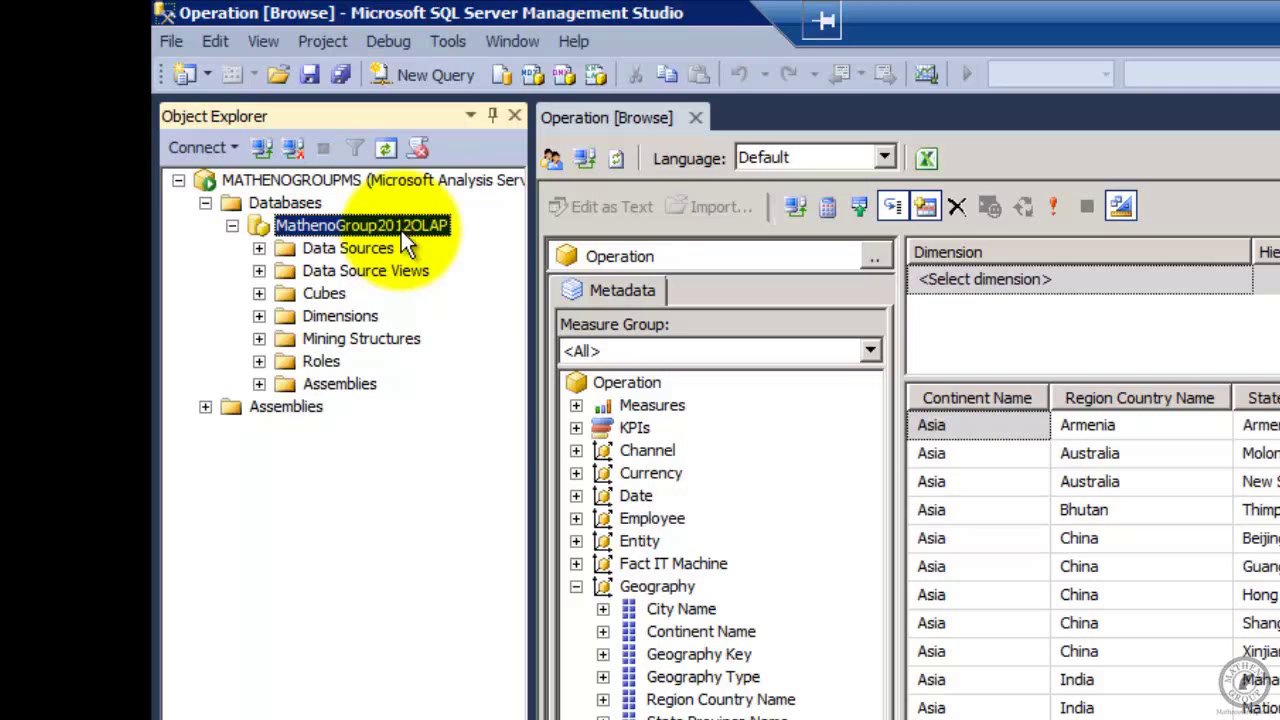
Browse the Operation cube of the MathenoGroup2012OLAP database and clear the query grid
{"action": "left_click", "coordinate": [259, 292]}
{"action": "left_click", "coordinate": [316, 321]}
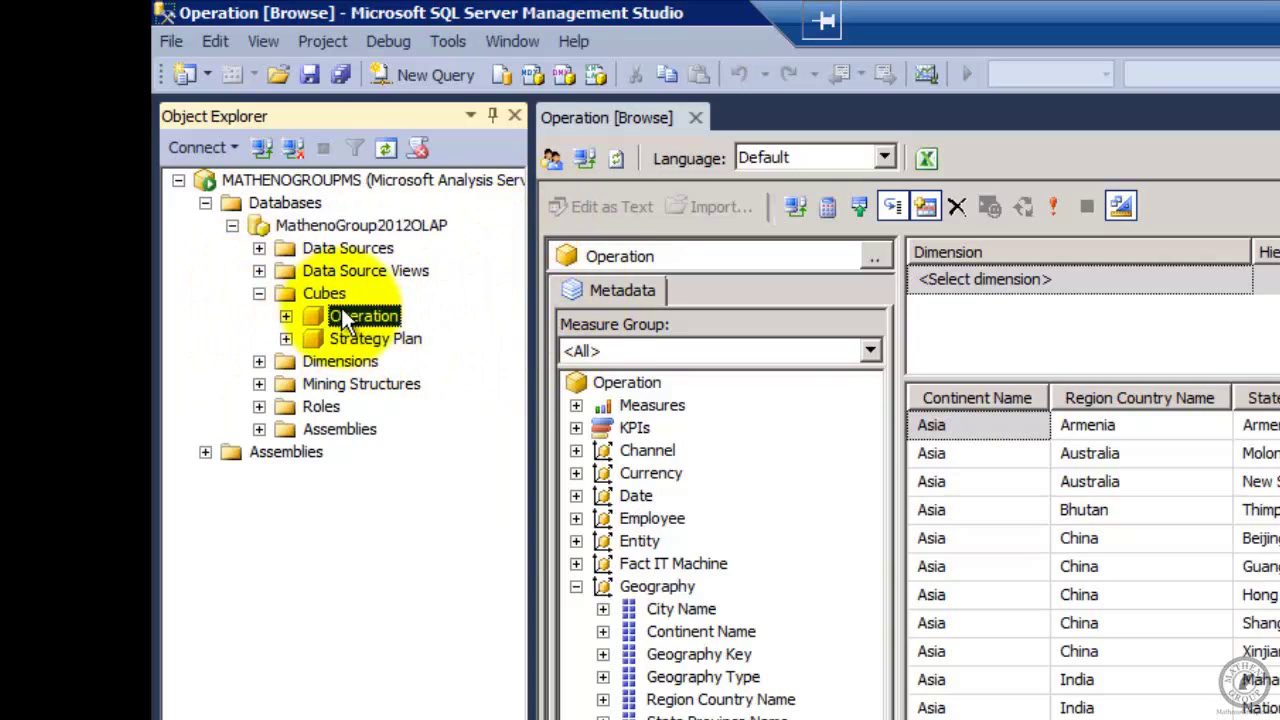
{"action": "right_click", "coordinate": [340, 312]}
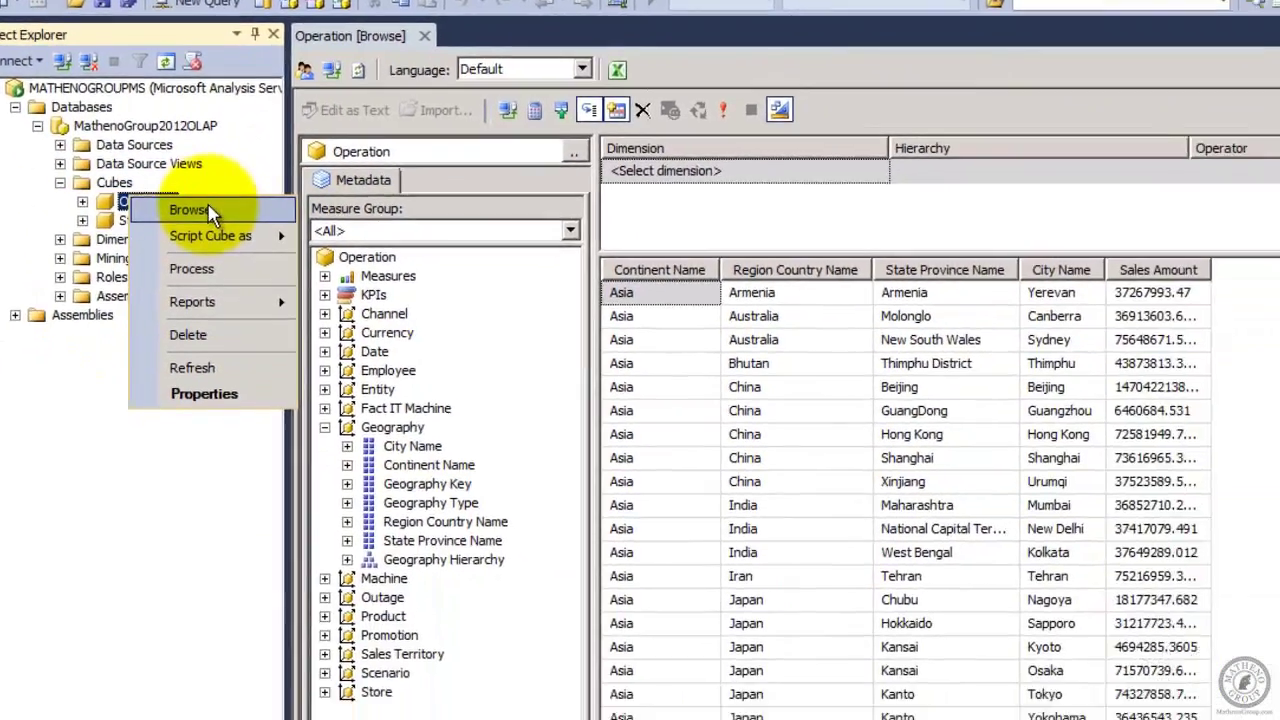
{"action": "left_click", "coordinate": [210, 213]}
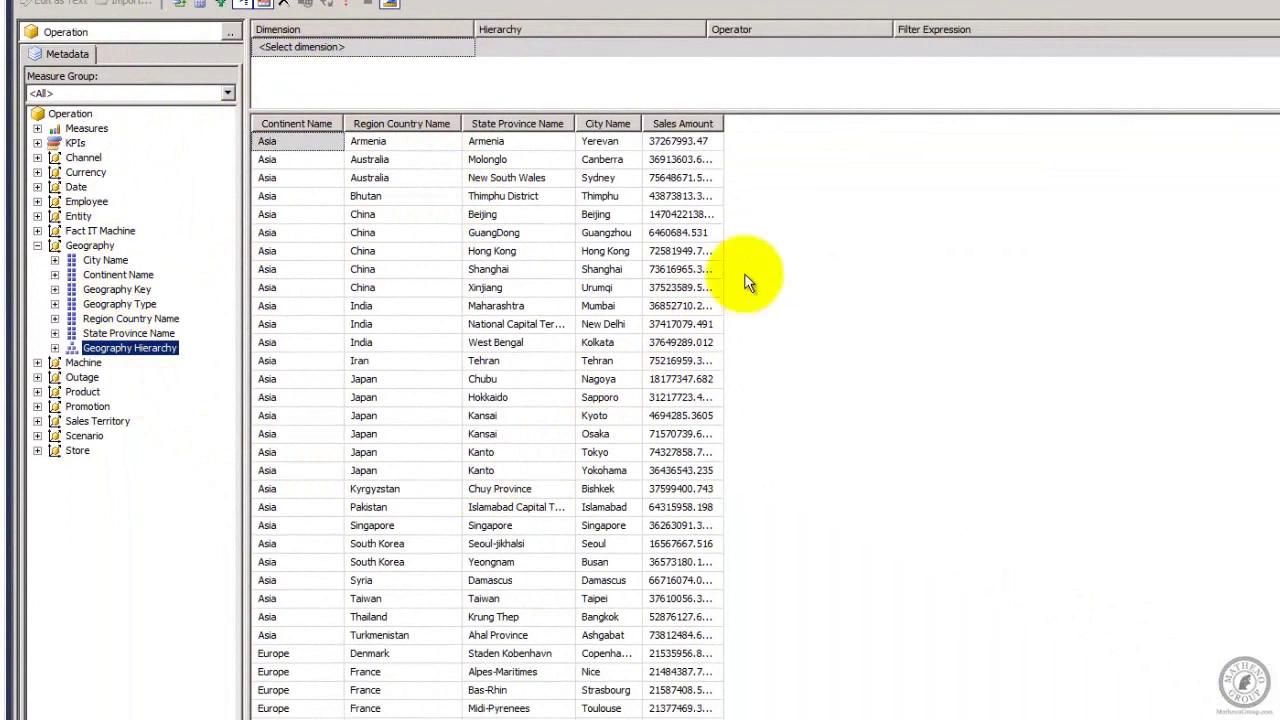
{"action": "right_click", "coordinate": [842, 207]}
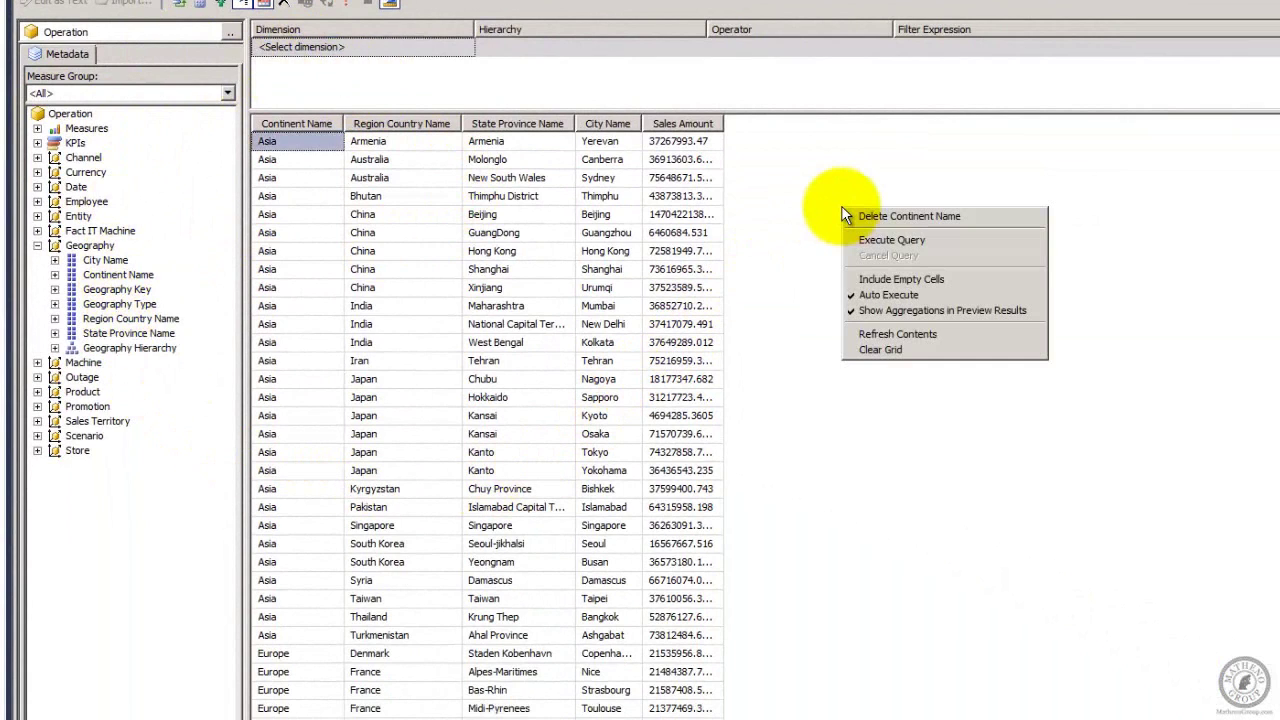
{"action": "left_click", "coordinate": [868, 350]}
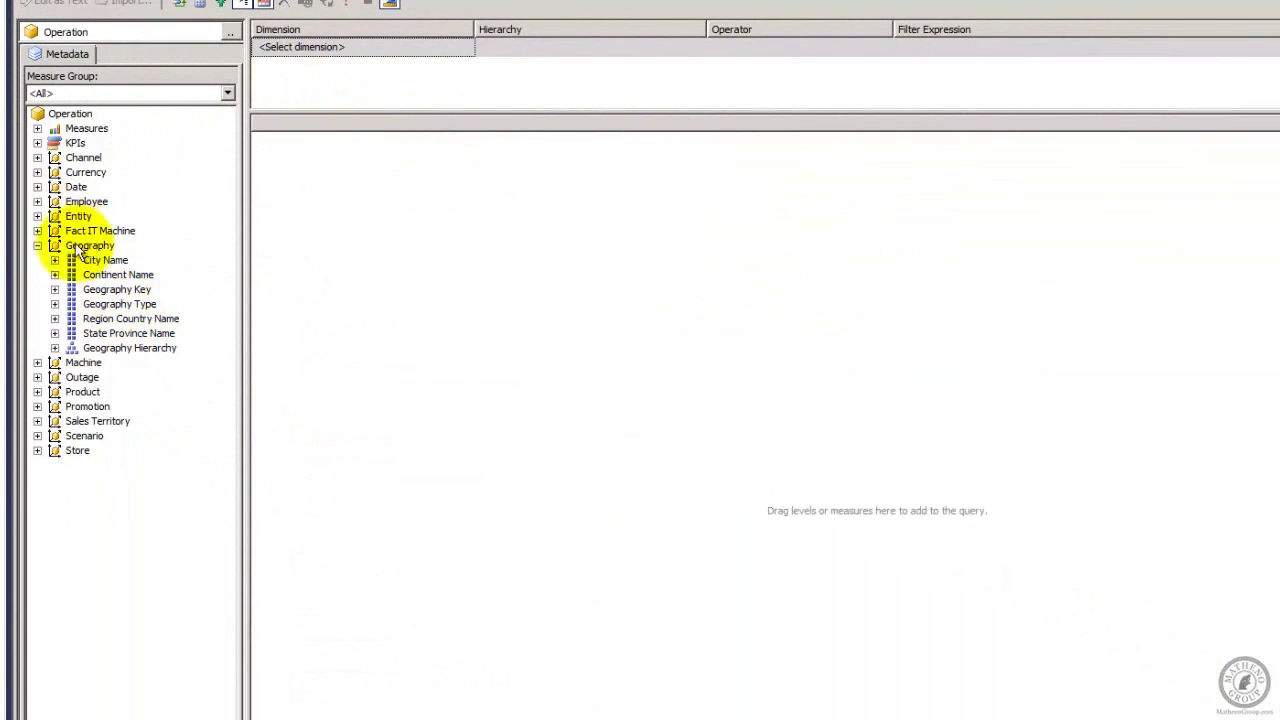
Add the Sales Amount measure from the Sales measure group to the query
{"action": "left_click", "coordinate": [37, 245]}
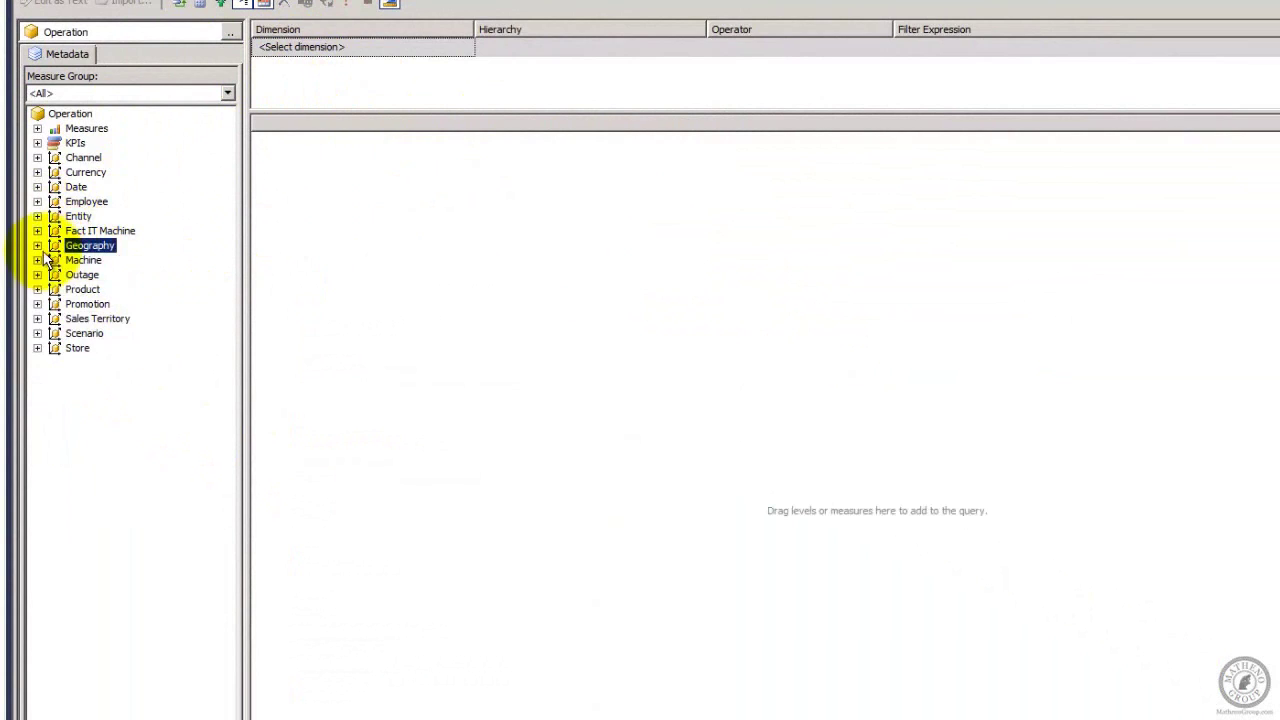
{"action": "left_click", "coordinate": [40, 130]}
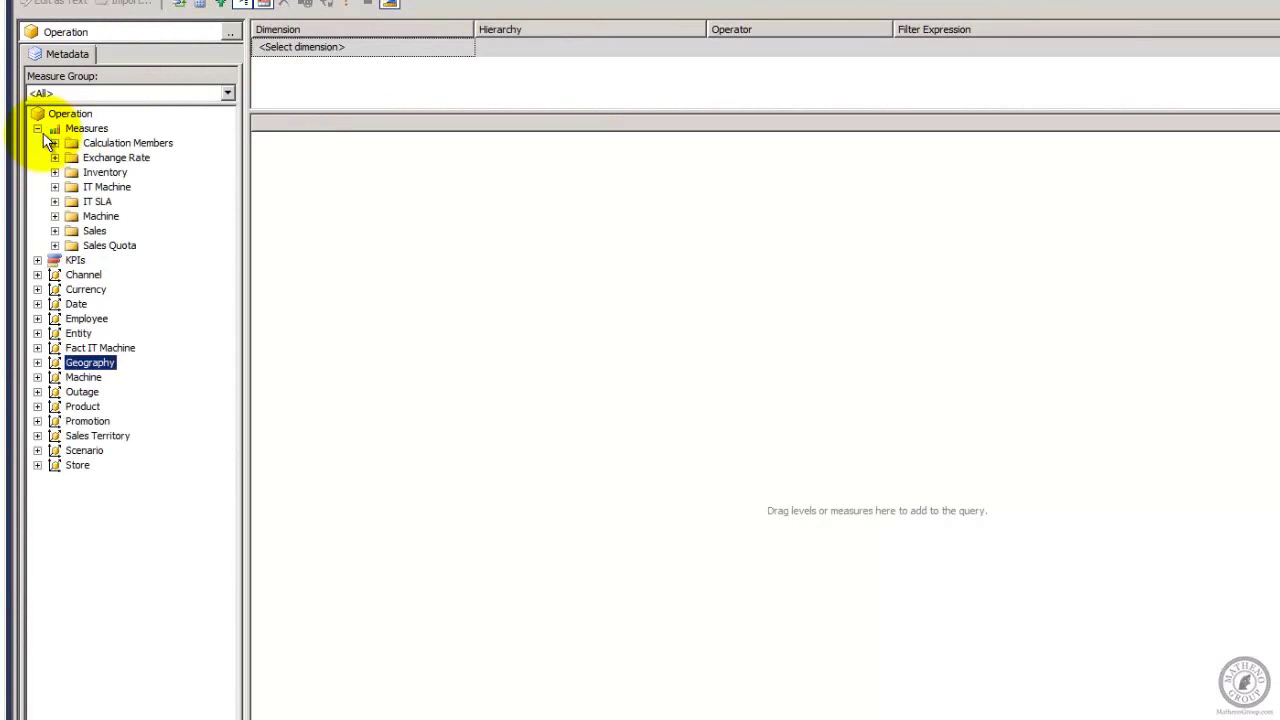
{"action": "left_click", "coordinate": [55, 230]}
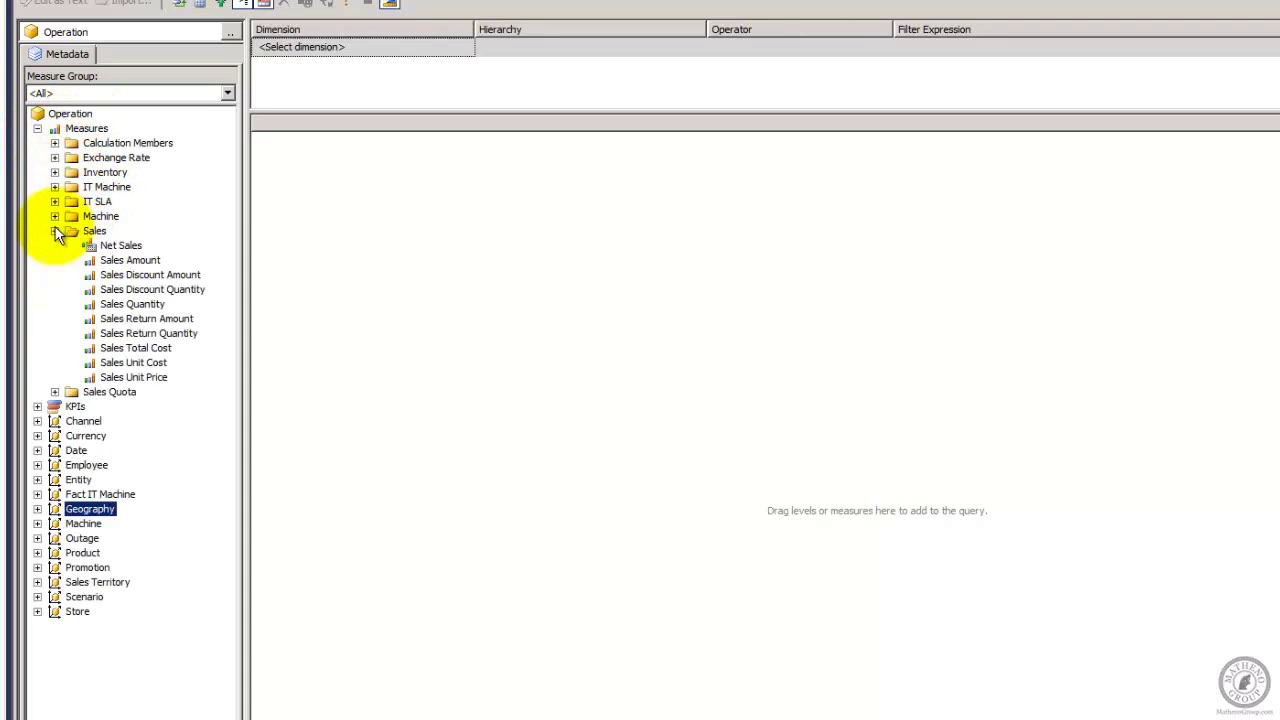
{"action": "right_click", "coordinate": [110, 258]}
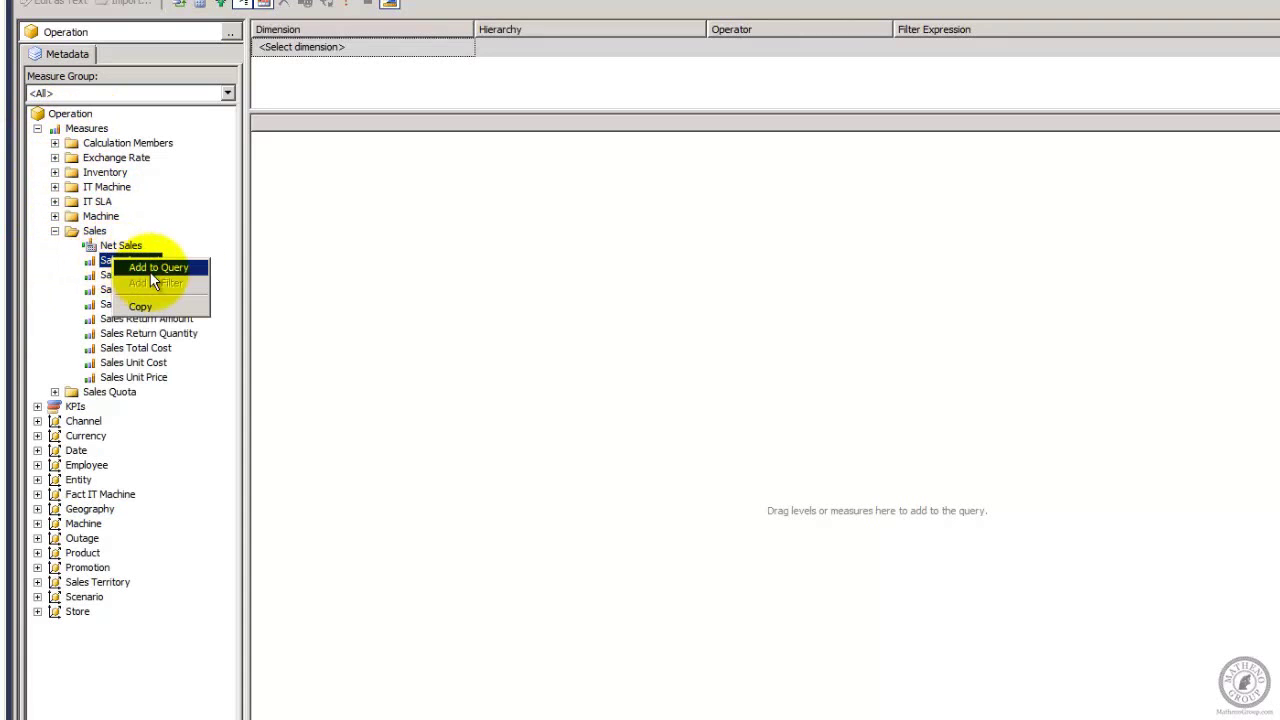
{"action": "left_click", "coordinate": [145, 267]}
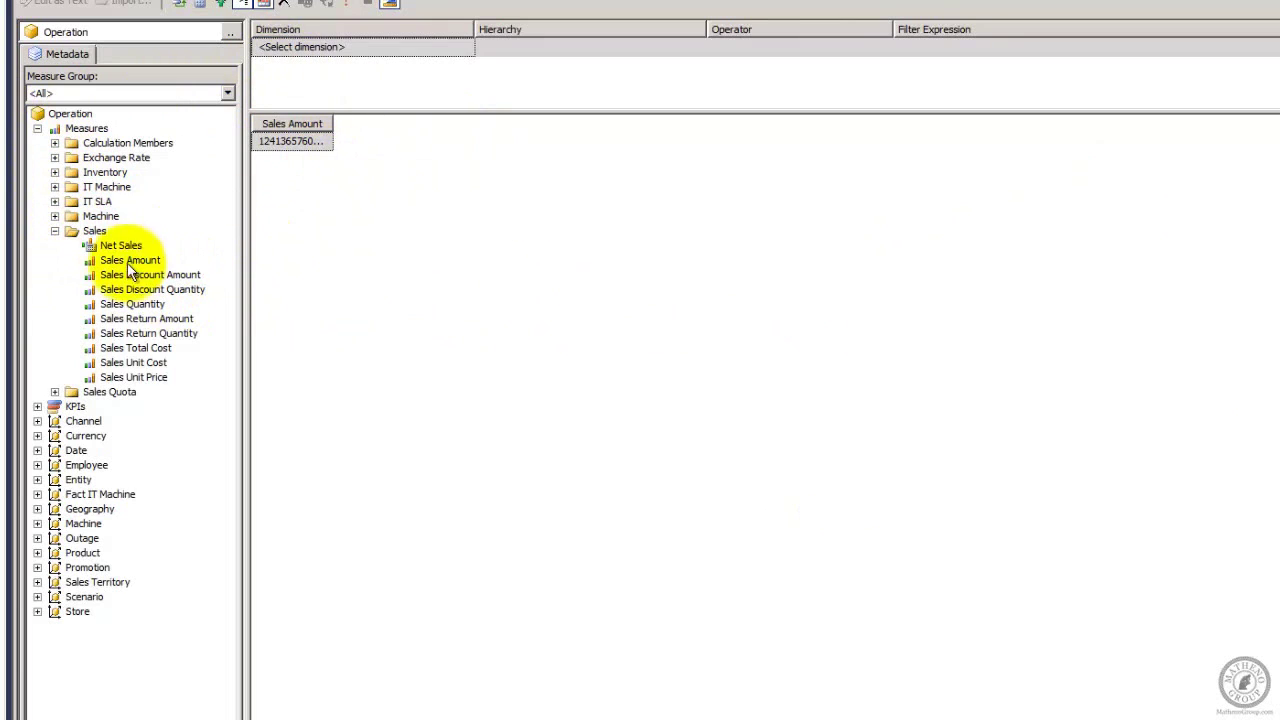
{"action": "left_click", "coordinate": [56, 232]}
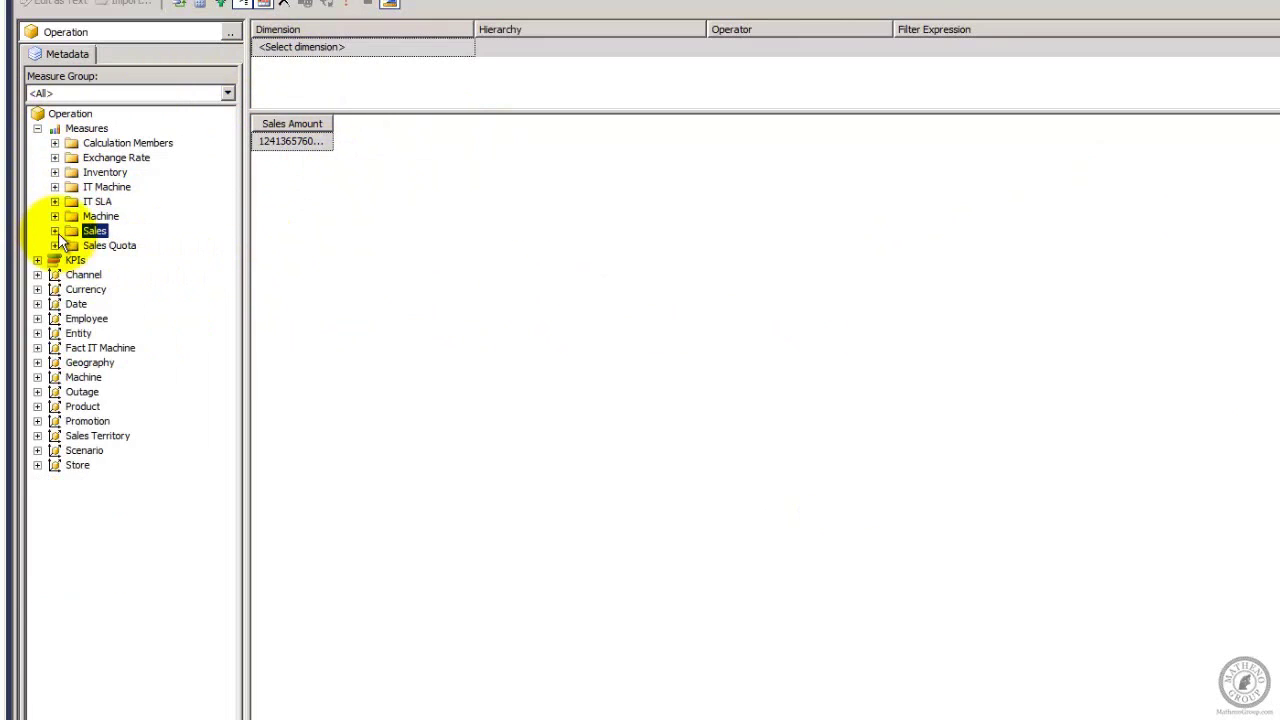
Add the Geography dimension's State Province Name attribute to the query and delete it from the grid again
{"action": "left_click", "coordinate": [38, 362]}
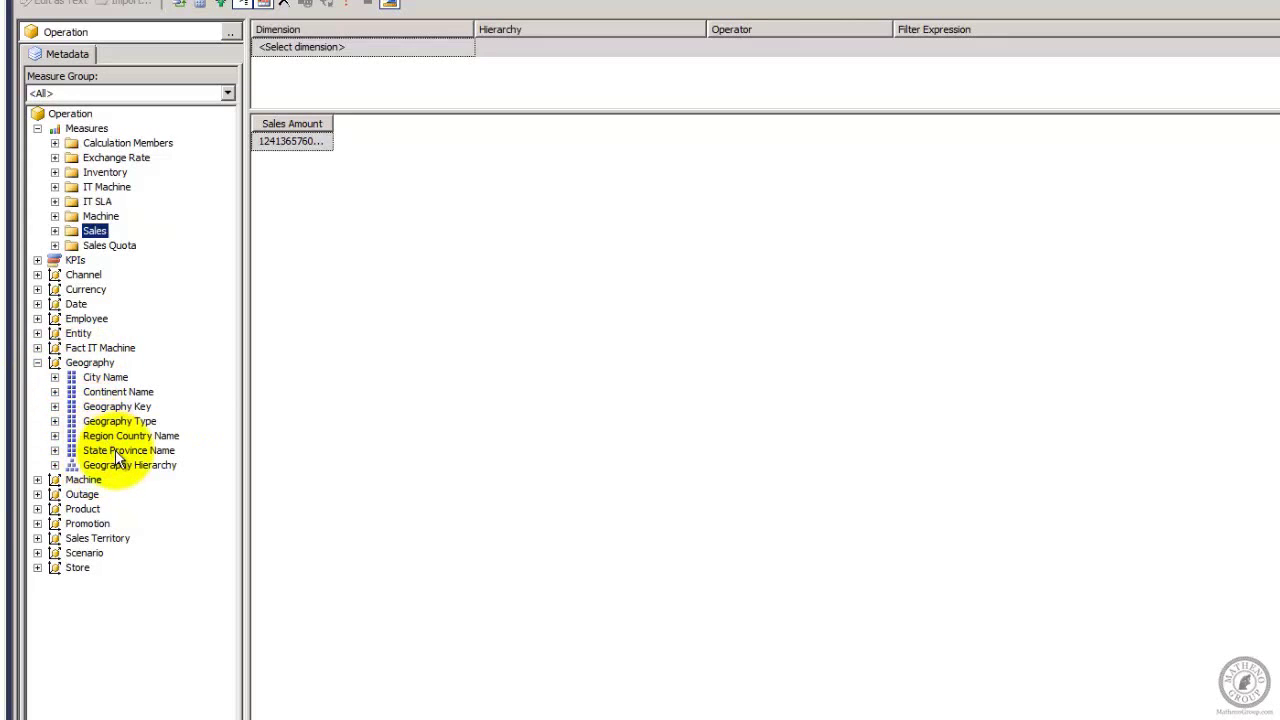
{"action": "right_click", "coordinate": [73, 449]}
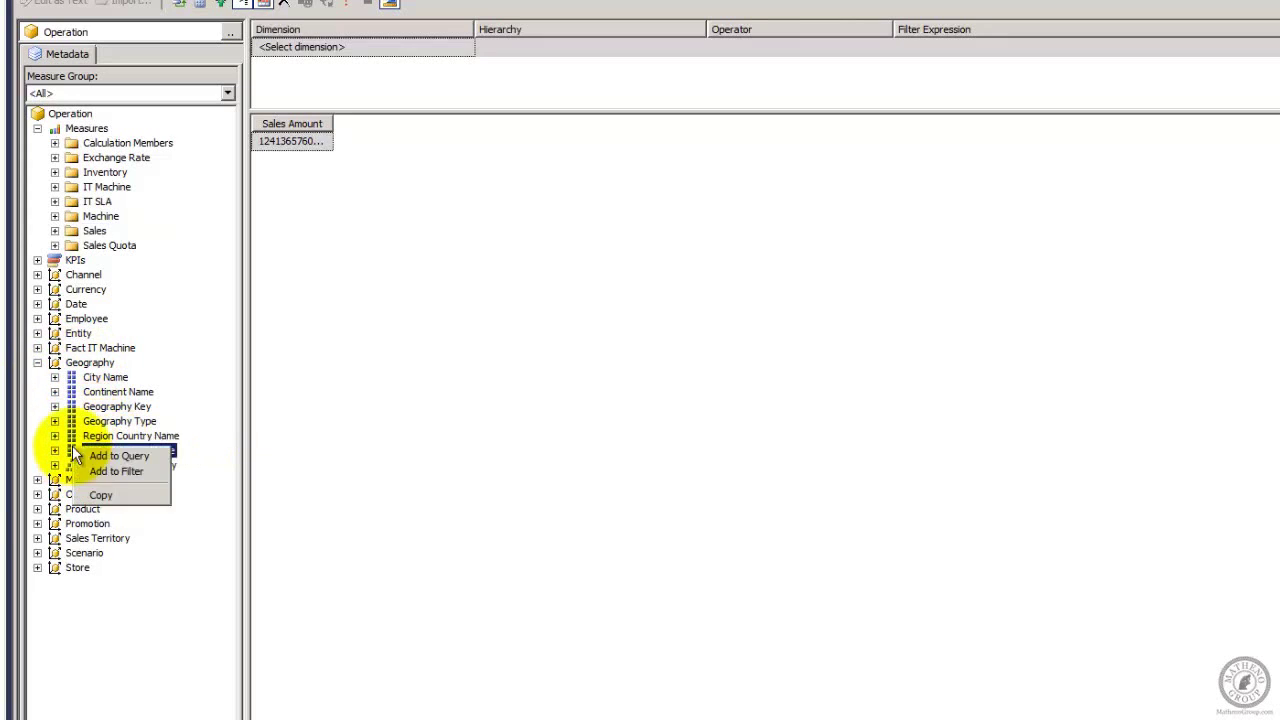
{"action": "left_click", "coordinate": [101, 455]}
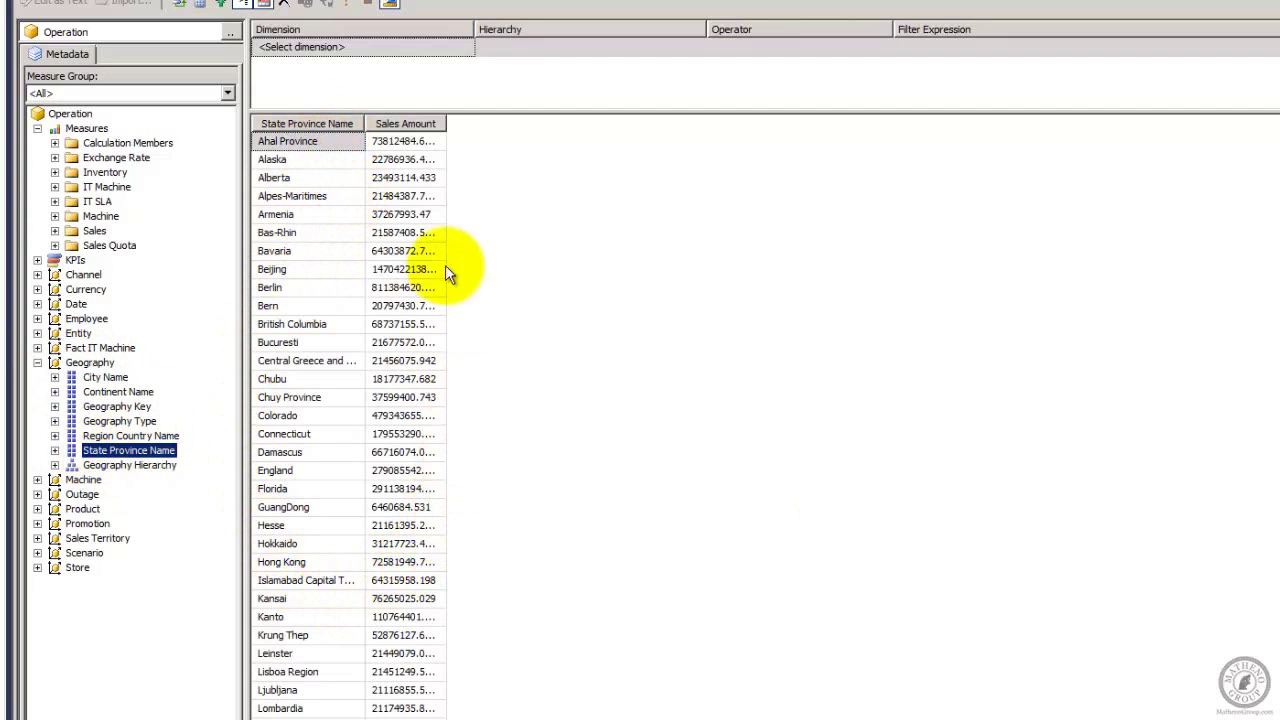
{"action": "right_click", "coordinate": [348, 125]}
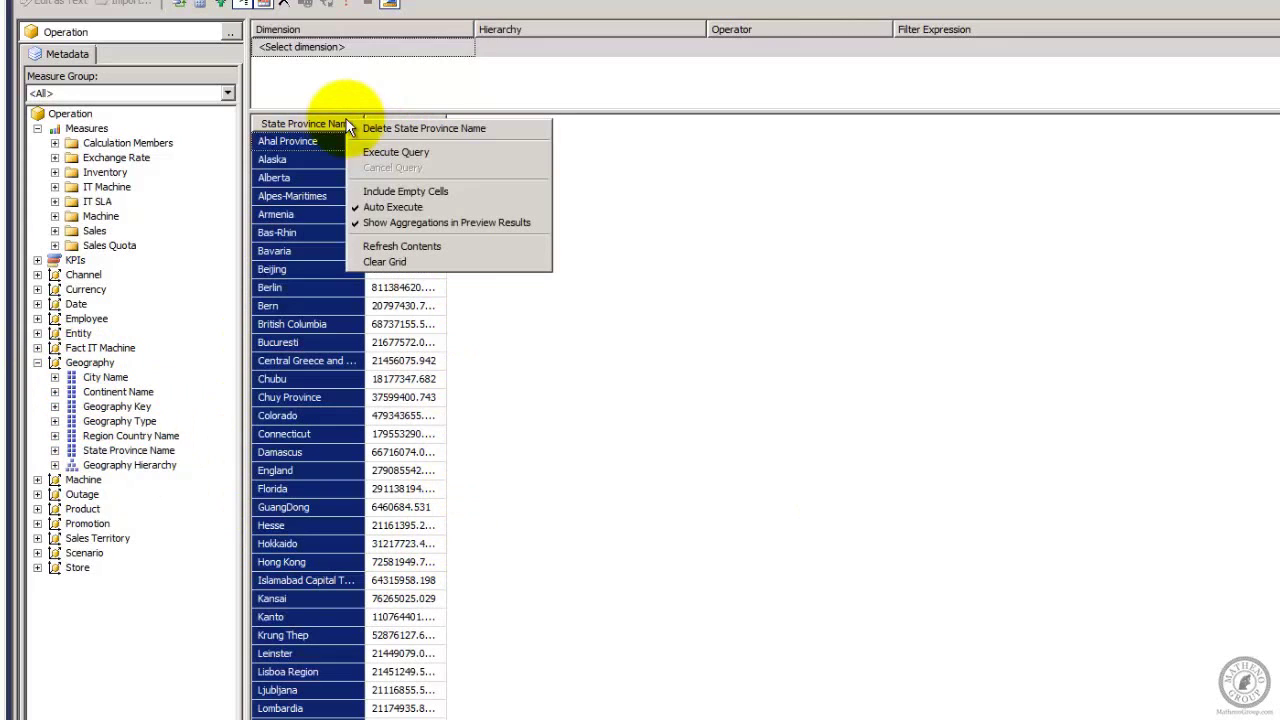
{"action": "left_click", "coordinate": [398, 128]}
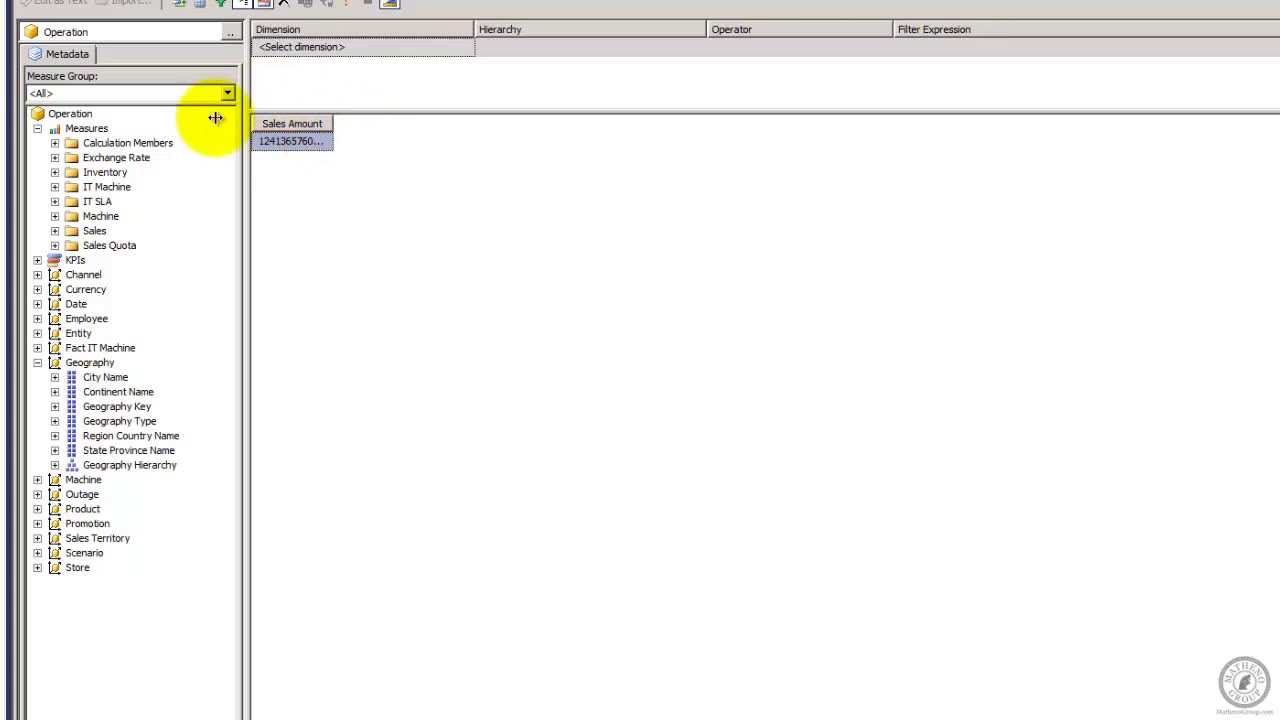
Break down the sales amount by the Geography Hierarchy and clear the query grid
{"action": "right_click", "coordinate": [70, 464]}
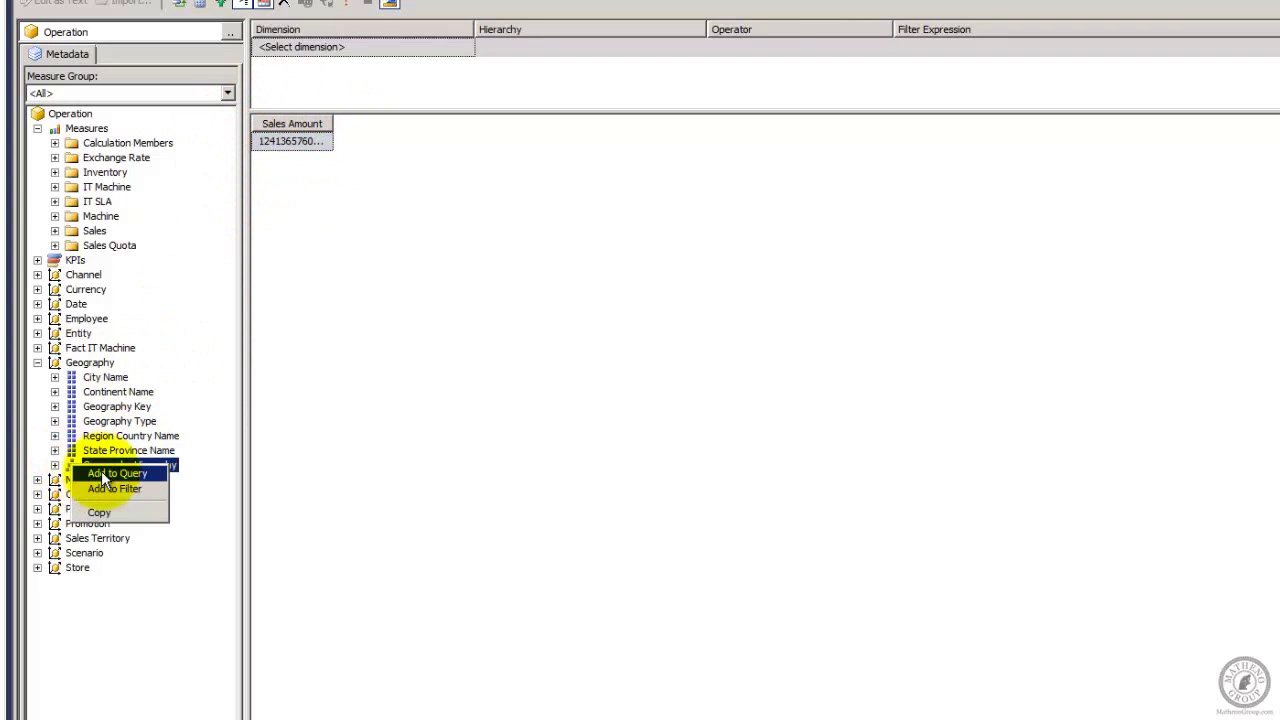
{"action": "left_click", "coordinate": [101, 471]}
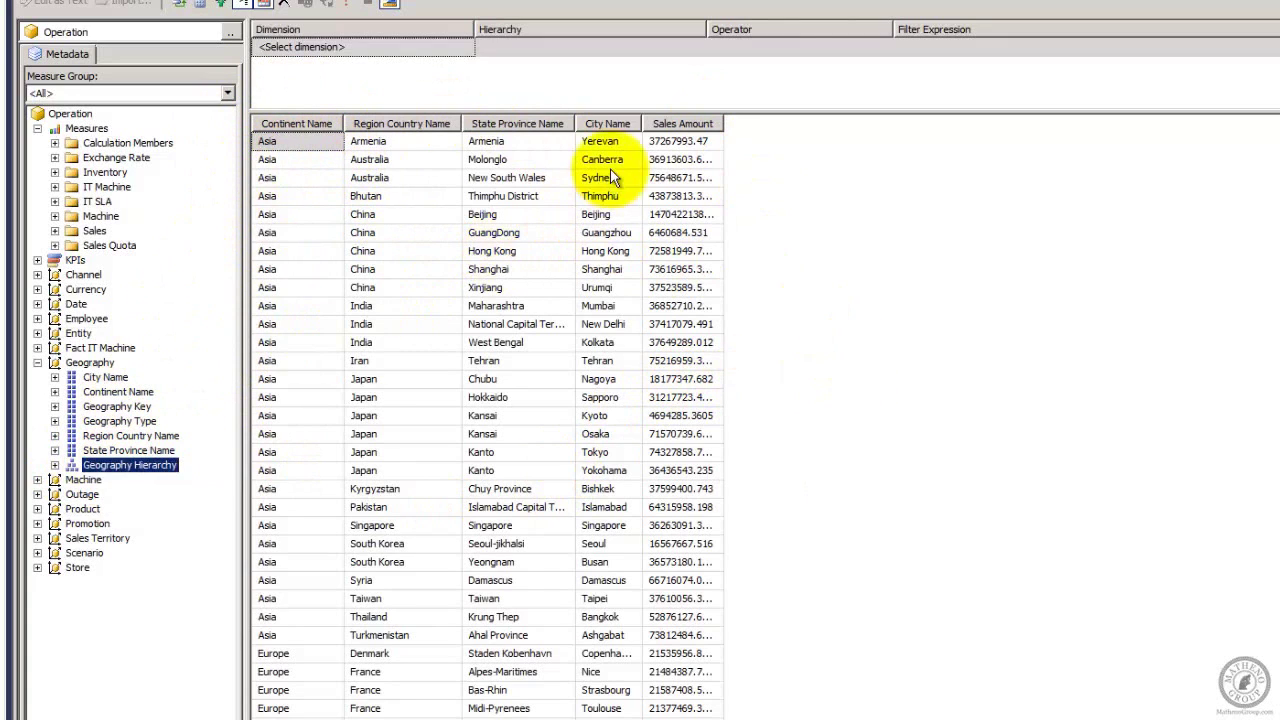
{"action": "right_click", "coordinate": [957, 330]}
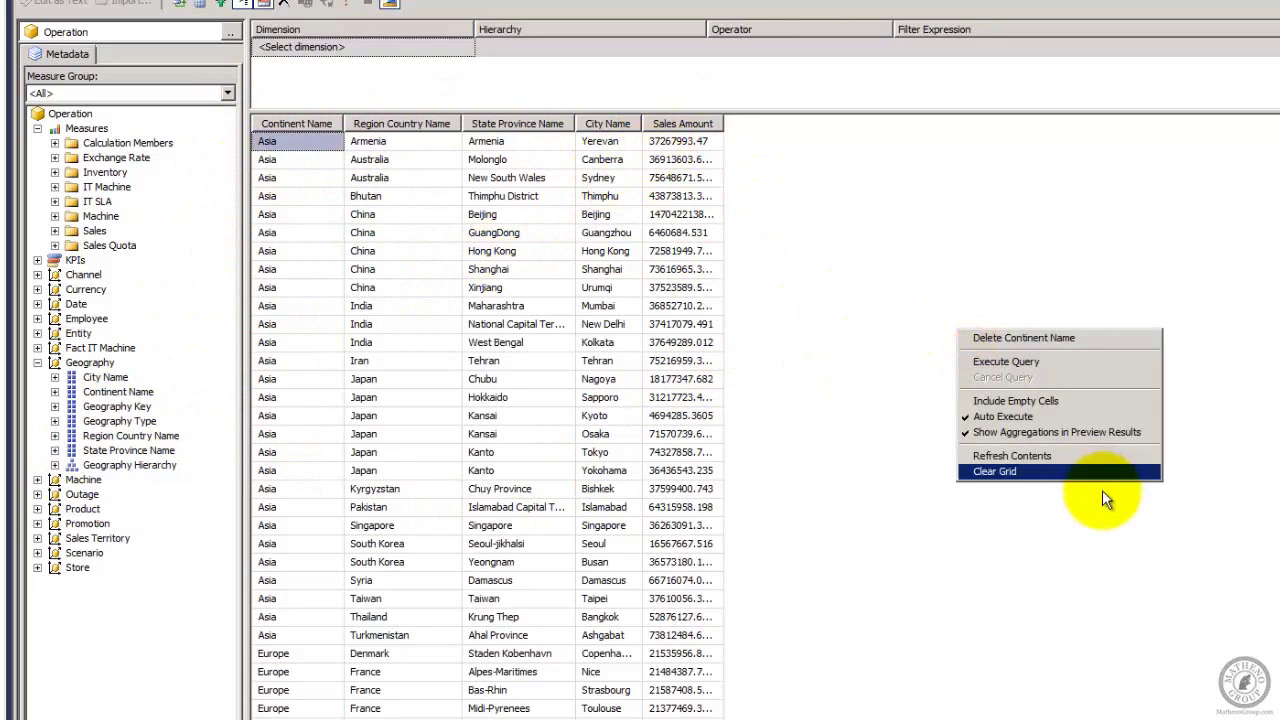
{"action": "left_click", "coordinate": [1068, 471]}
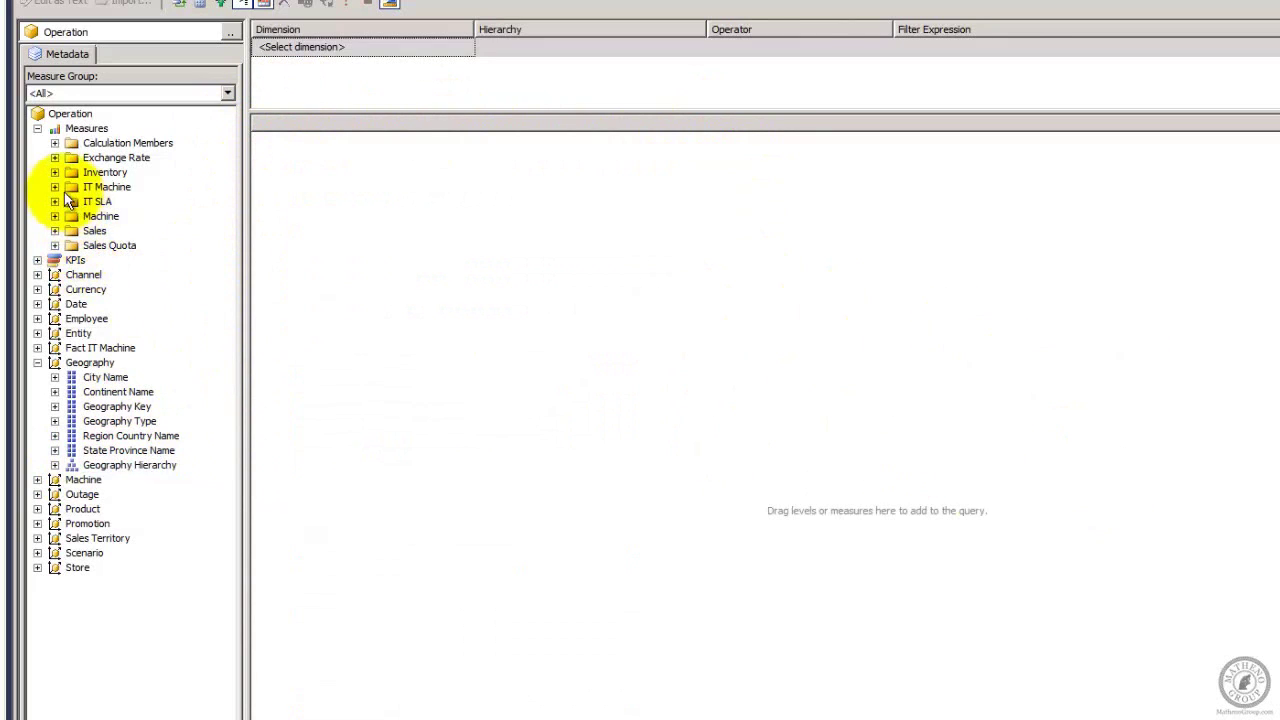
Add the Sales Return Amount and Sales Return Quantity measures from the Sales group to the query
{"action": "left_click", "coordinate": [54, 229]}
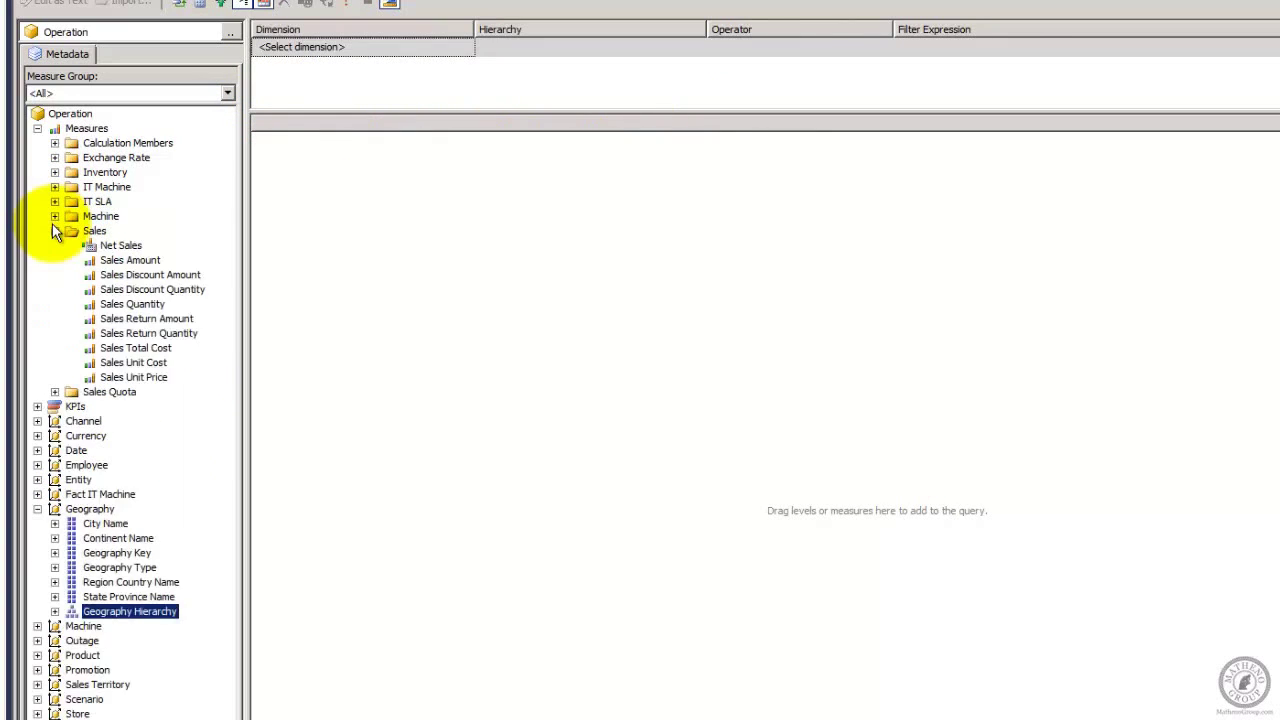
{"action": "right_click", "coordinate": [165, 314]}
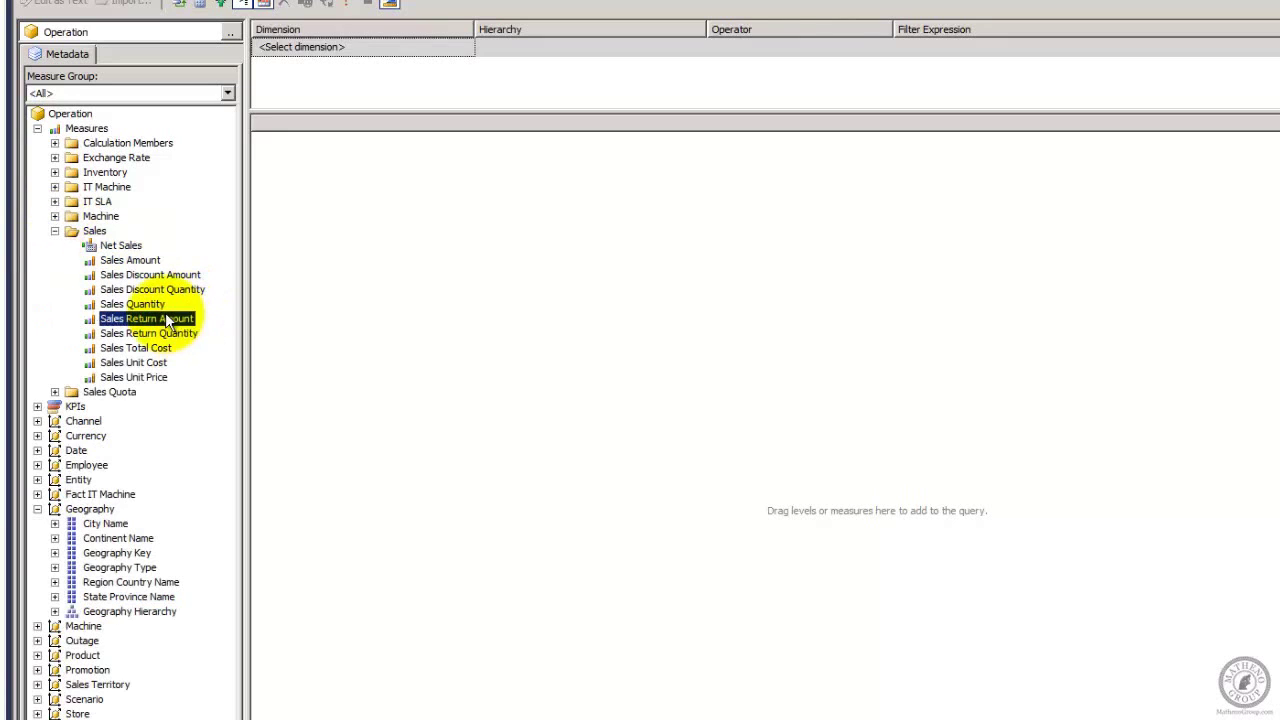
{"action": "left_click", "coordinate": [195, 323]}
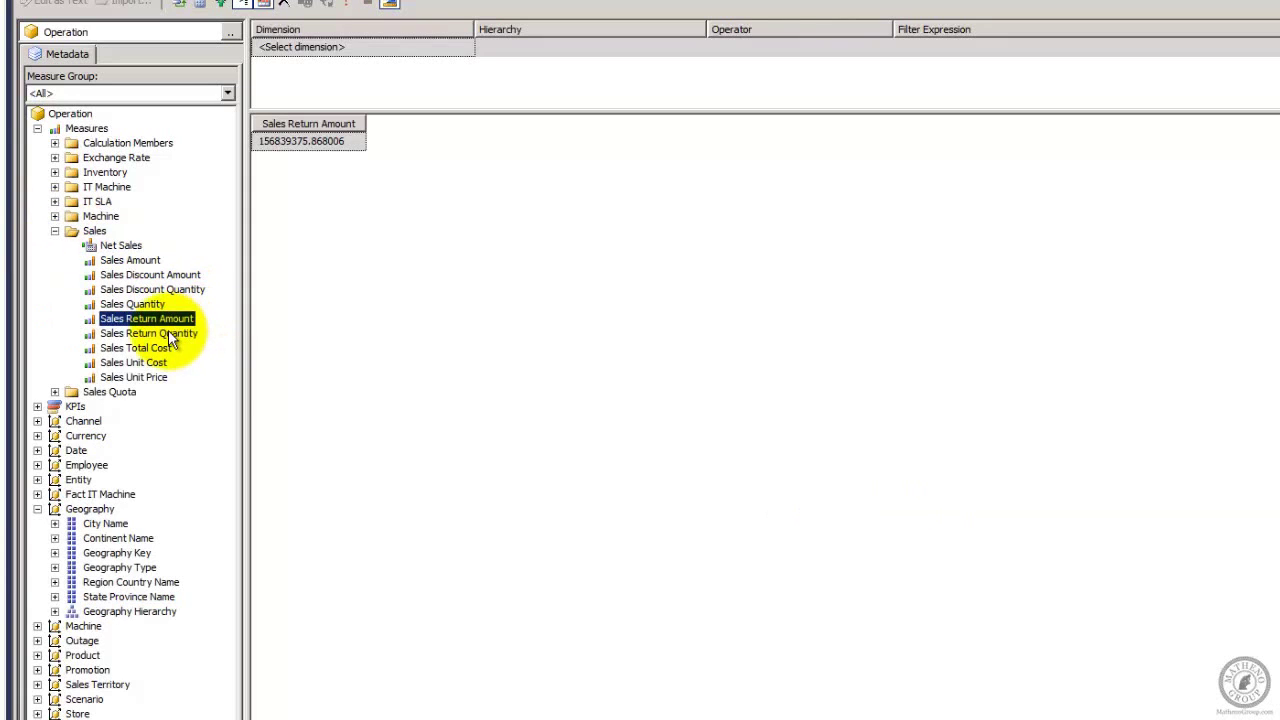
{"action": "right_click", "coordinate": [168, 332]}
{"action": "left_click", "coordinate": [199, 343]}
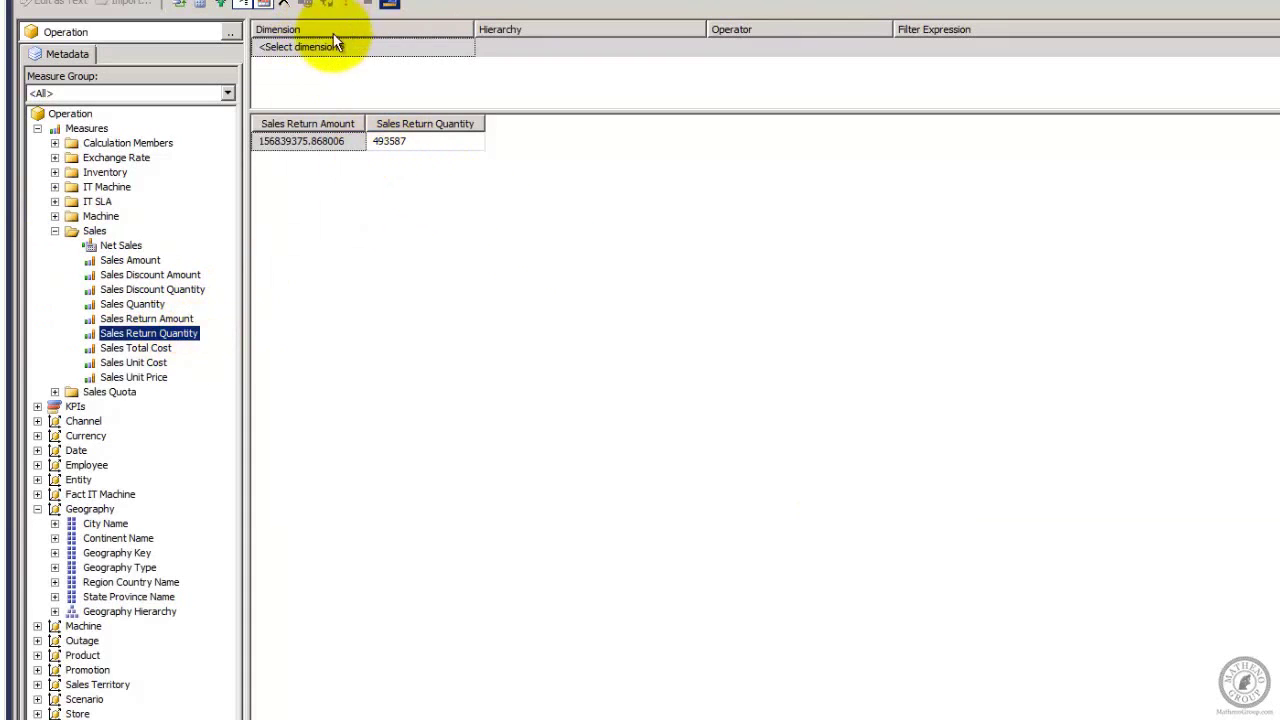
Set up a query filter on the Geography dimension using the Geography Hierarchy with the Equal operator
{"action": "left_click", "coordinate": [358, 50]}
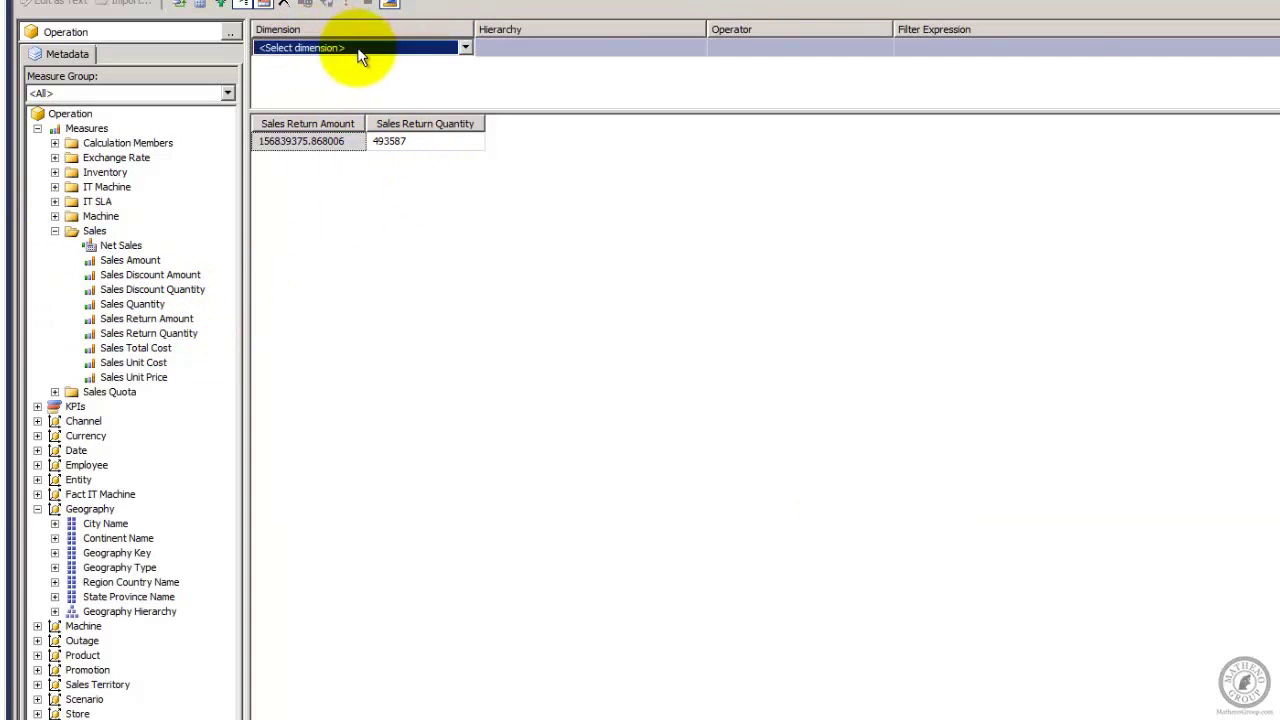
{"action": "left_click", "coordinate": [466, 48]}
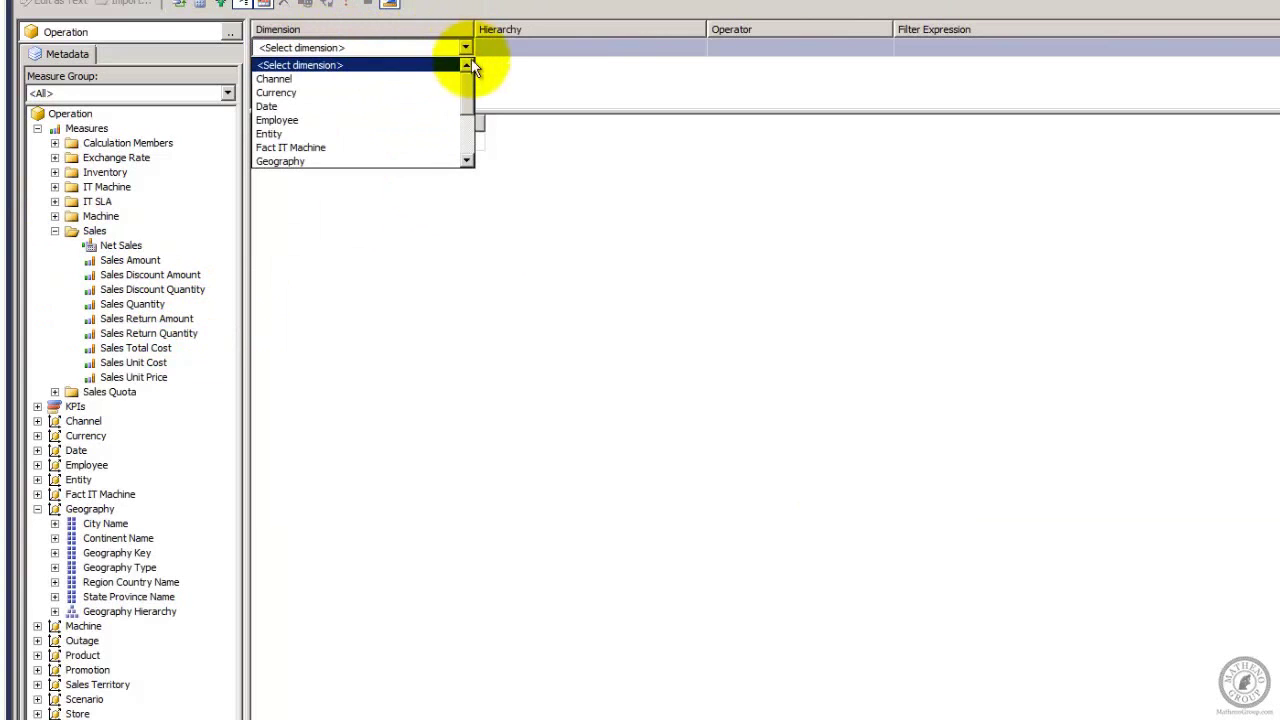
{"action": "left_click", "coordinate": [322, 163]}
{"action": "left_click", "coordinate": [589, 55]}
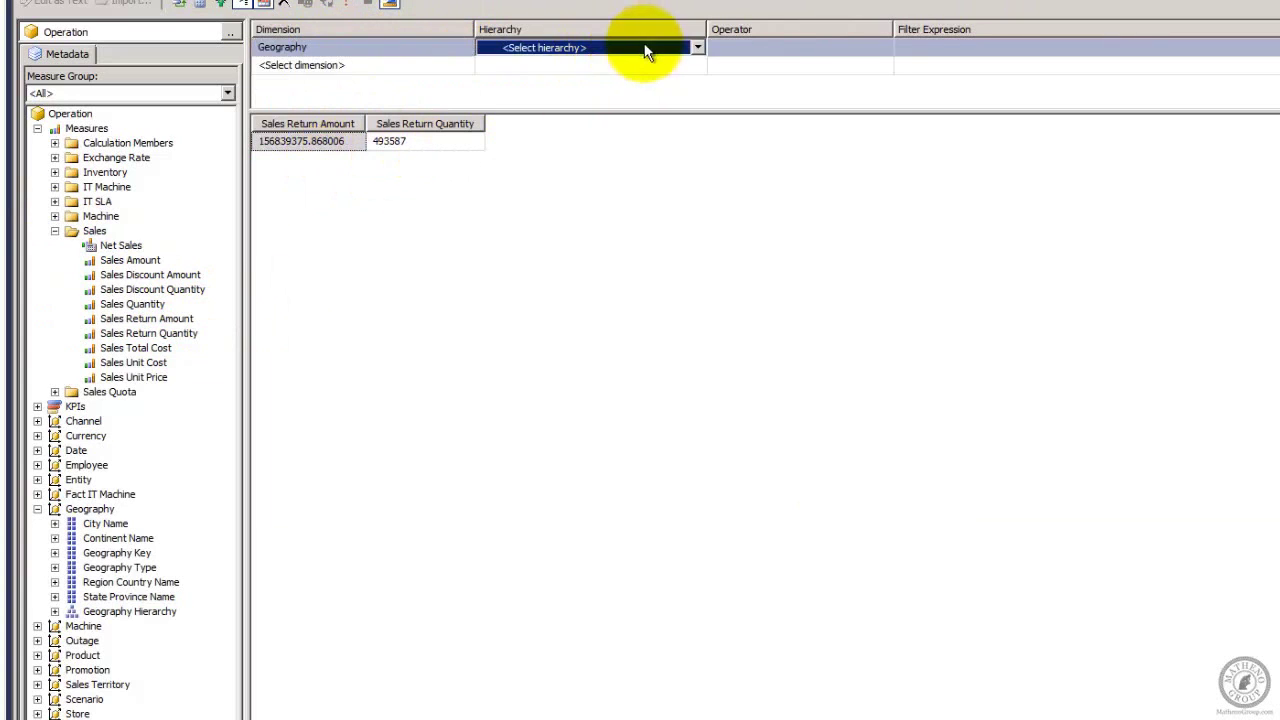
{"action": "left_click", "coordinate": [696, 48]}
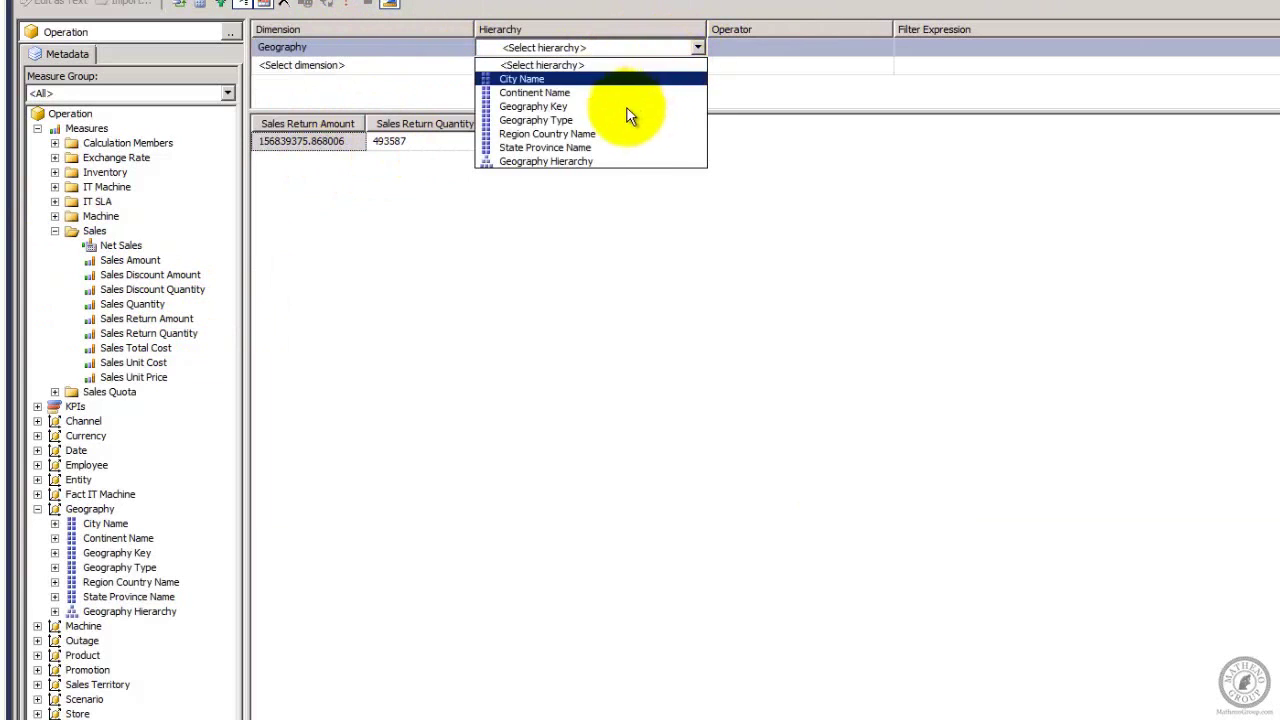
{"action": "left_click", "coordinate": [608, 161]}
{"action": "left_click", "coordinate": [769, 41]}
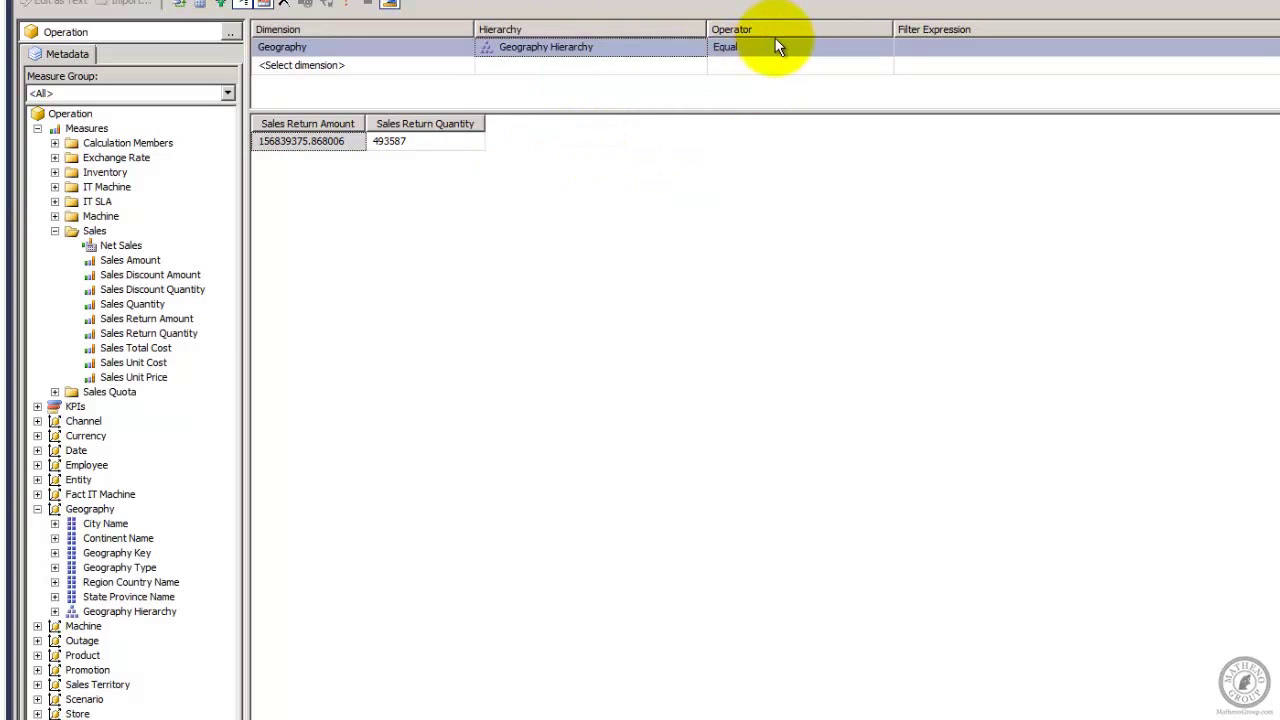
Set the geography filter expression to include North America and Europe
{"action": "left_click", "coordinate": [1008, 55]}
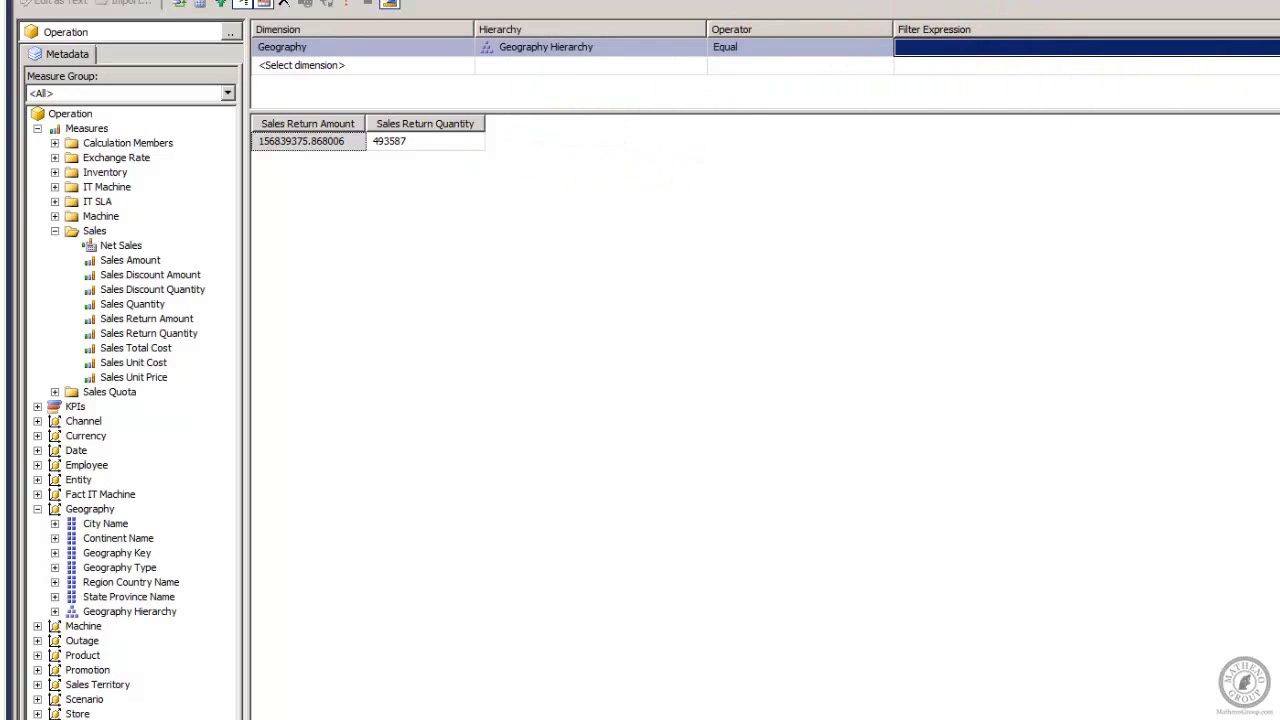
{"action": "left_click", "coordinate": [1277, 47]}
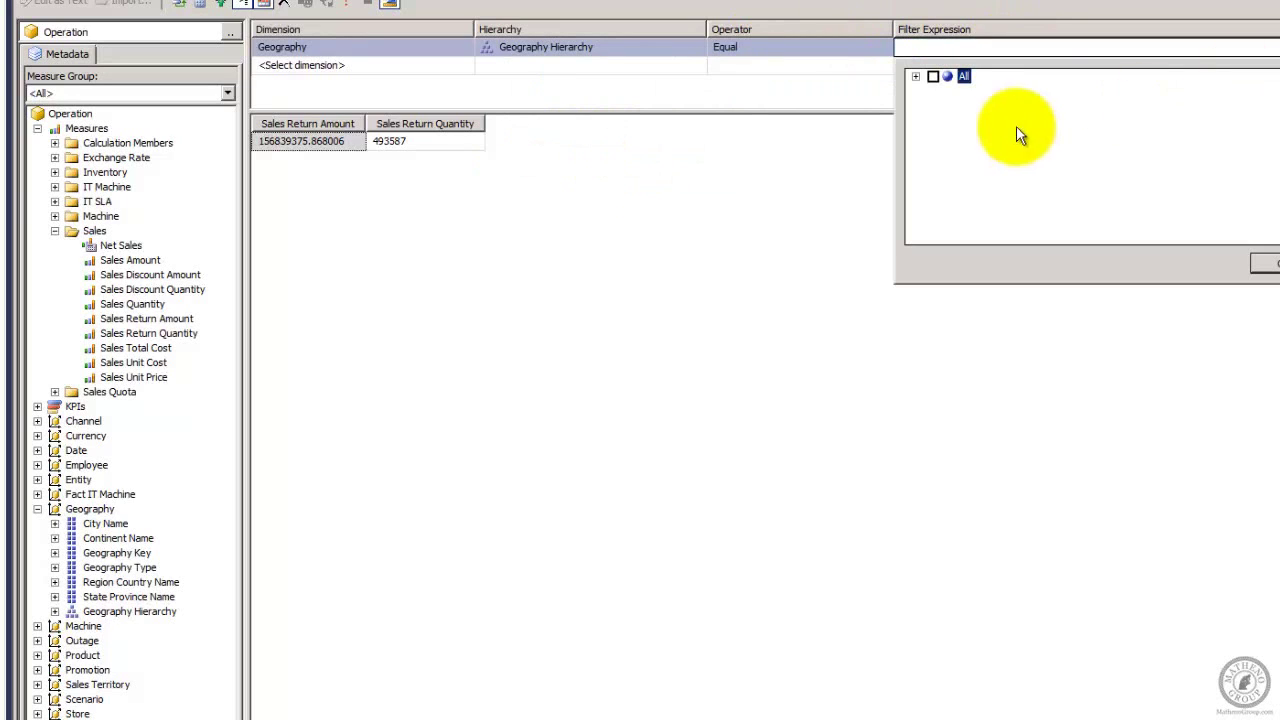
{"action": "left_click", "coordinate": [916, 78]}
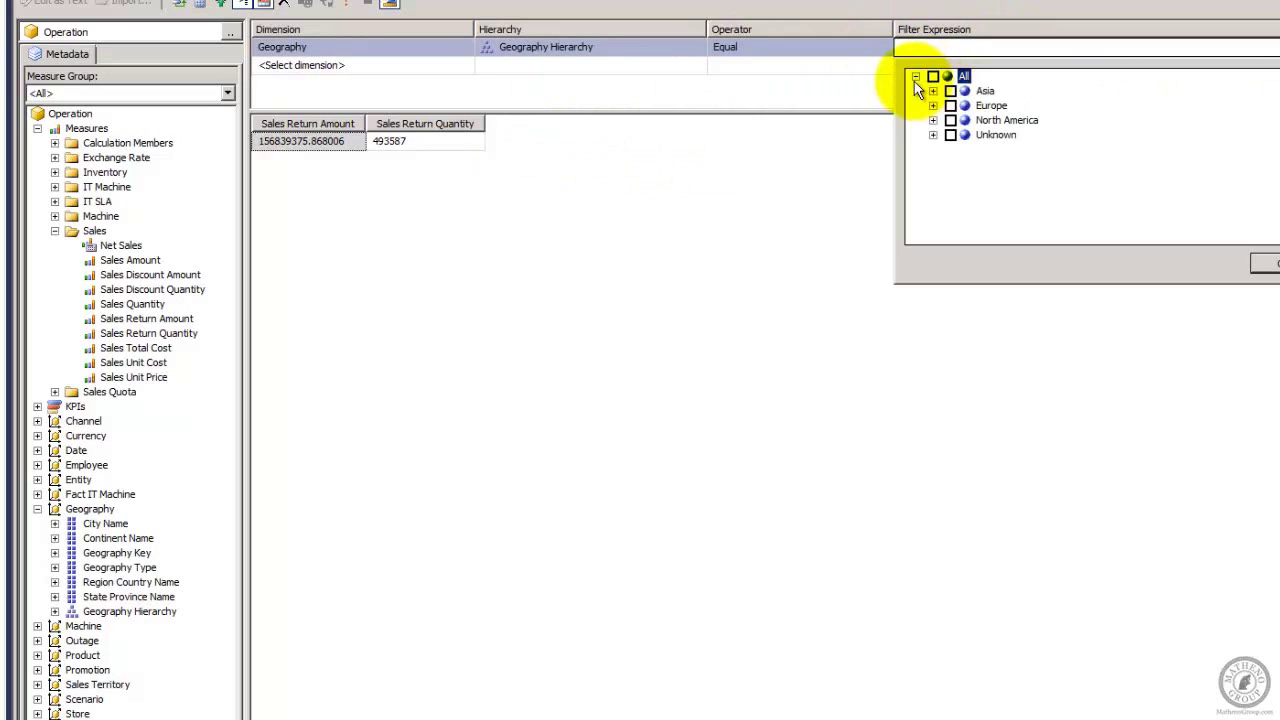
{"action": "left_click", "coordinate": [950, 120]}
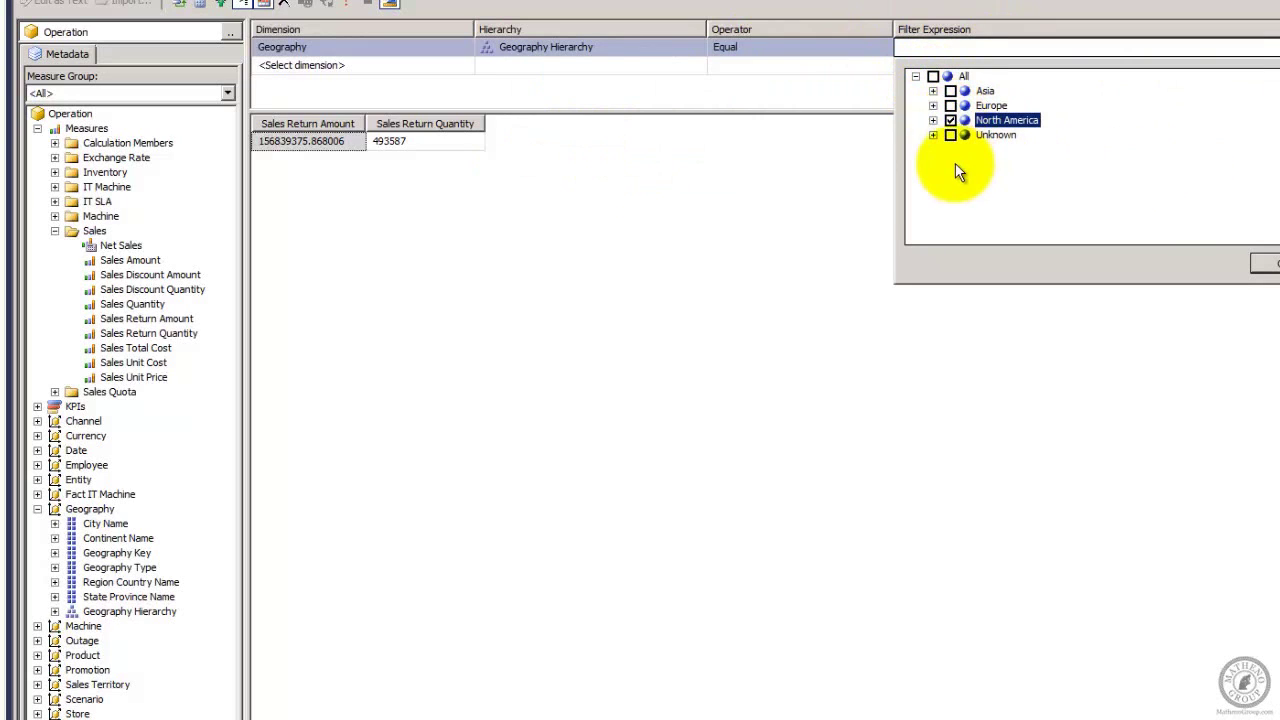
{"action": "left_click", "coordinate": [950, 105]}
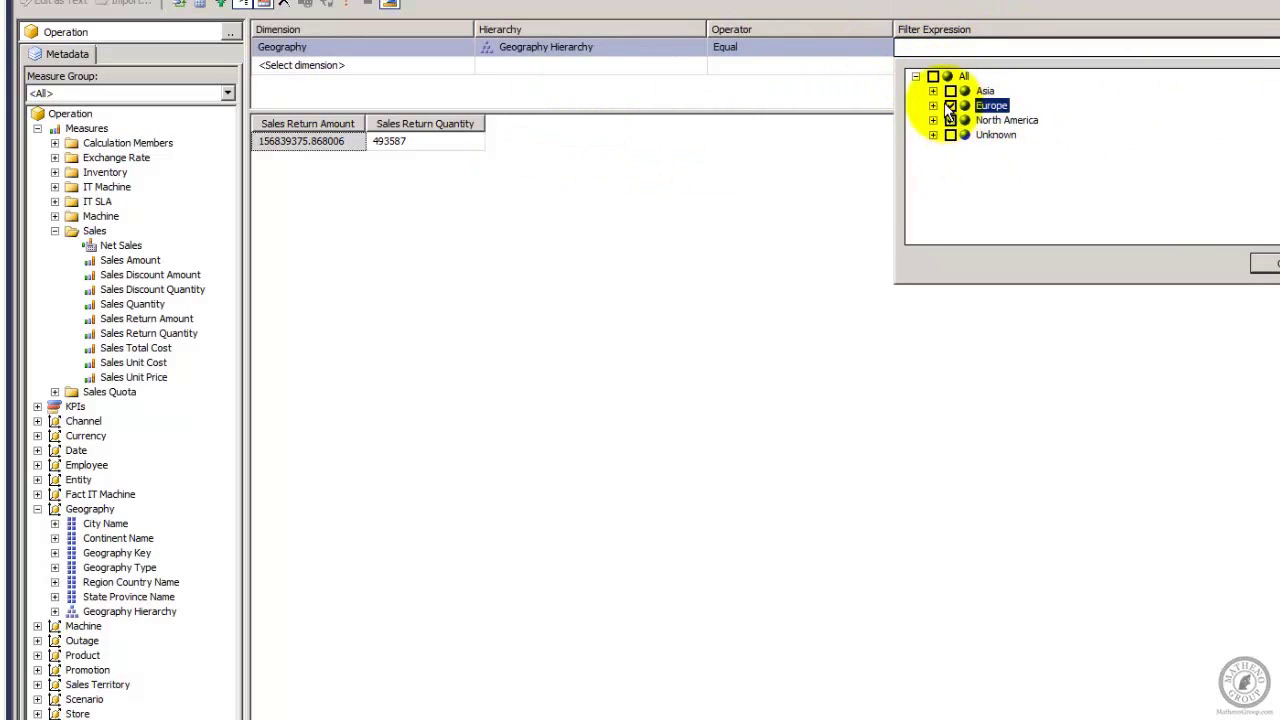
{"action": "left_click", "coordinate": [1260, 264]}
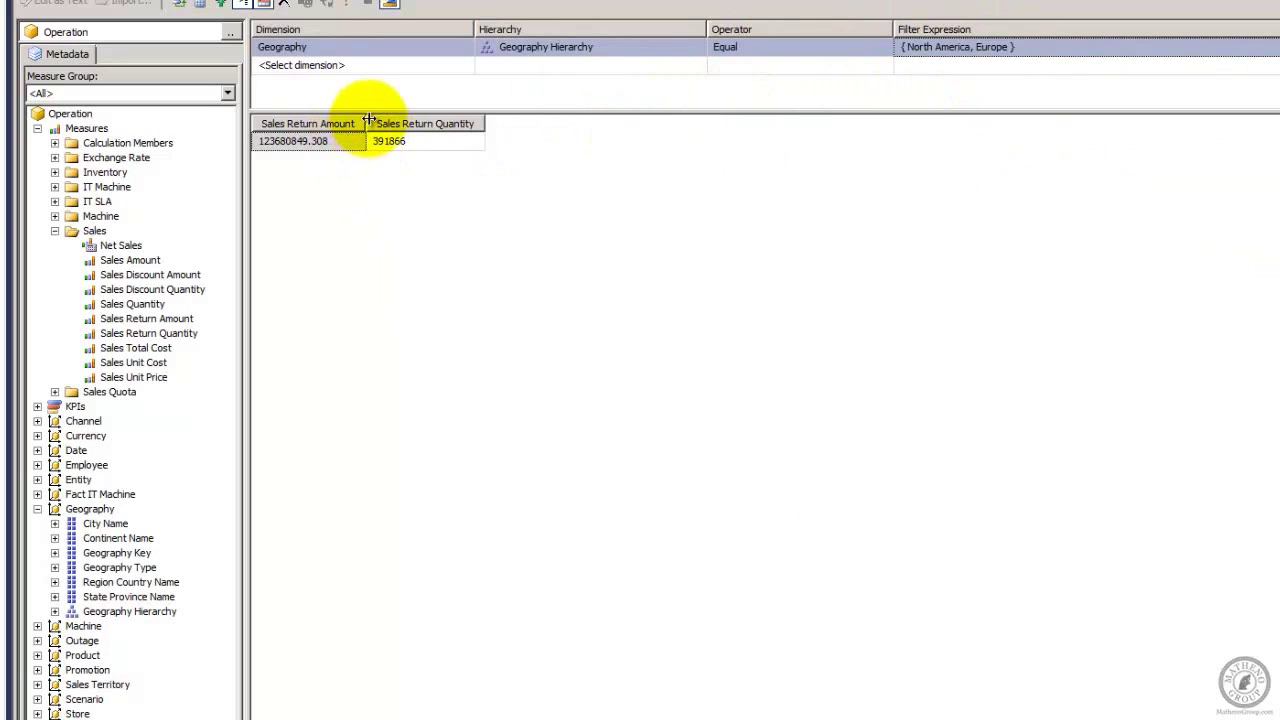
Widen the Sales Return Amount and Sales Return Quantity columns and remove Europe from the geography filter expression
{"action": "left_click_drag", "start_coordinate": [367, 128], "coordinate": [450, 108]}
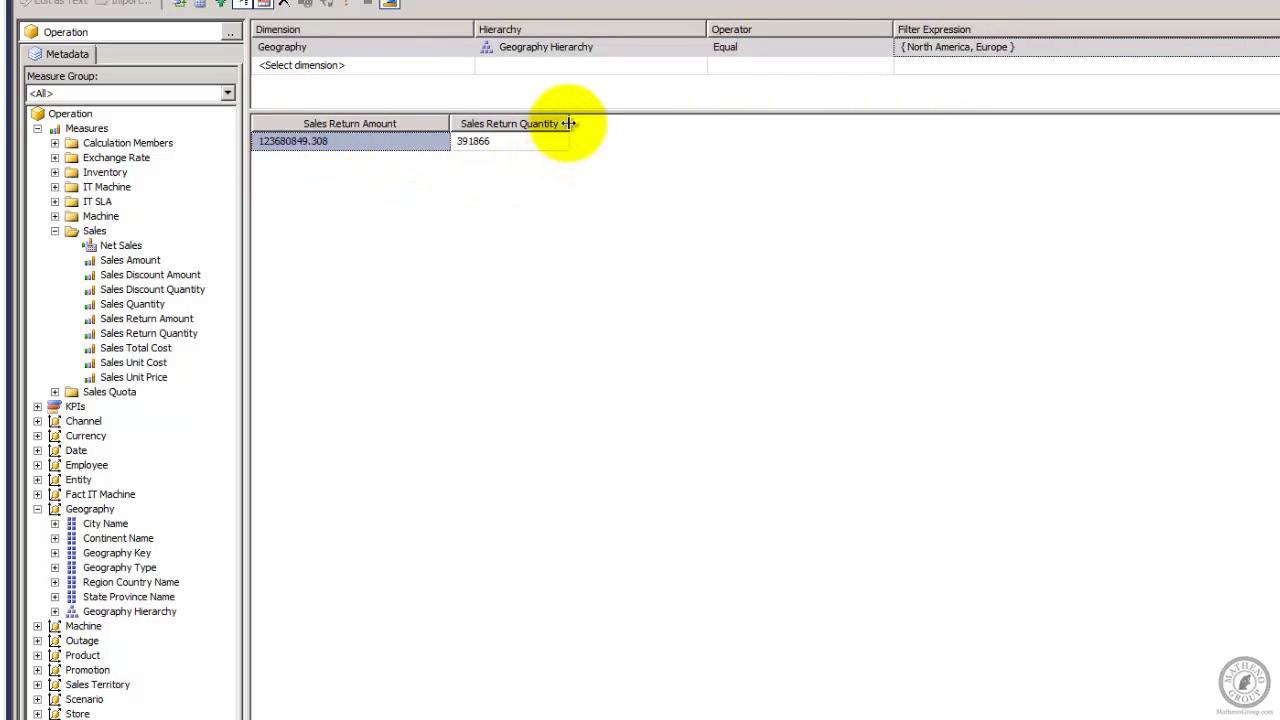
{"action": "left_click_drag", "start_coordinate": [569, 123], "coordinate": [620, 122]}
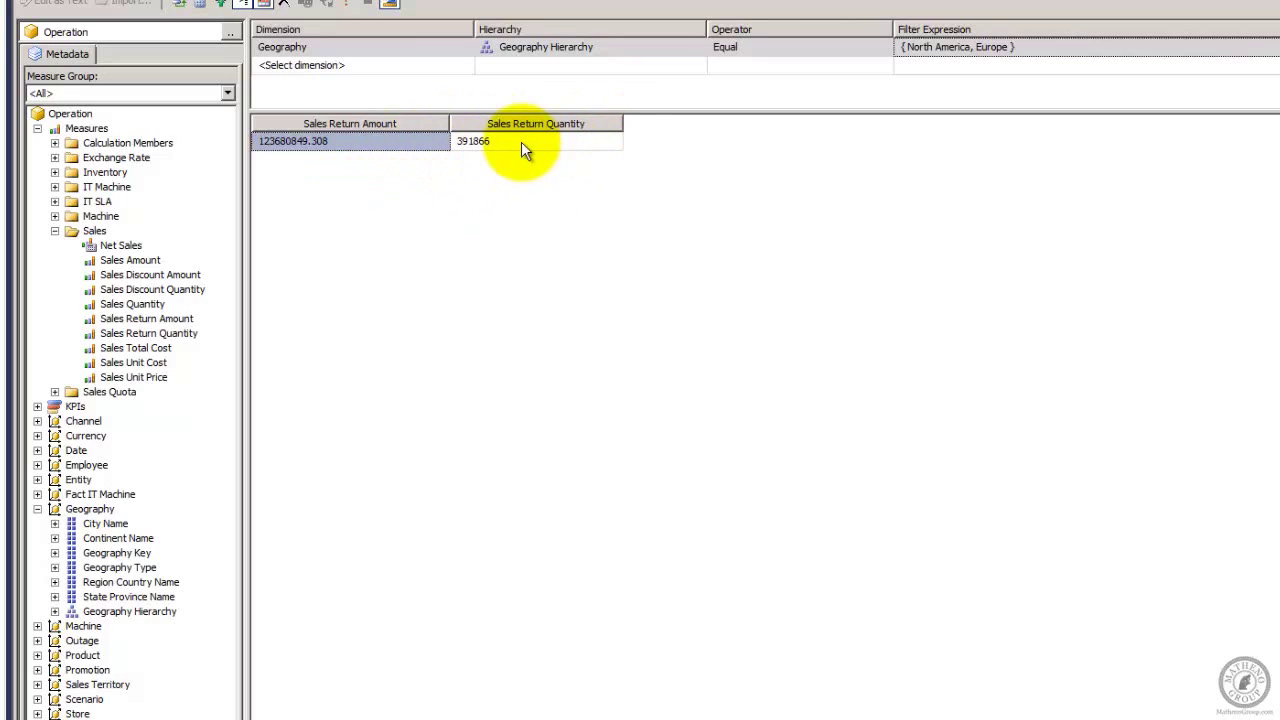
{"action": "left_click", "coordinate": [955, 47]}
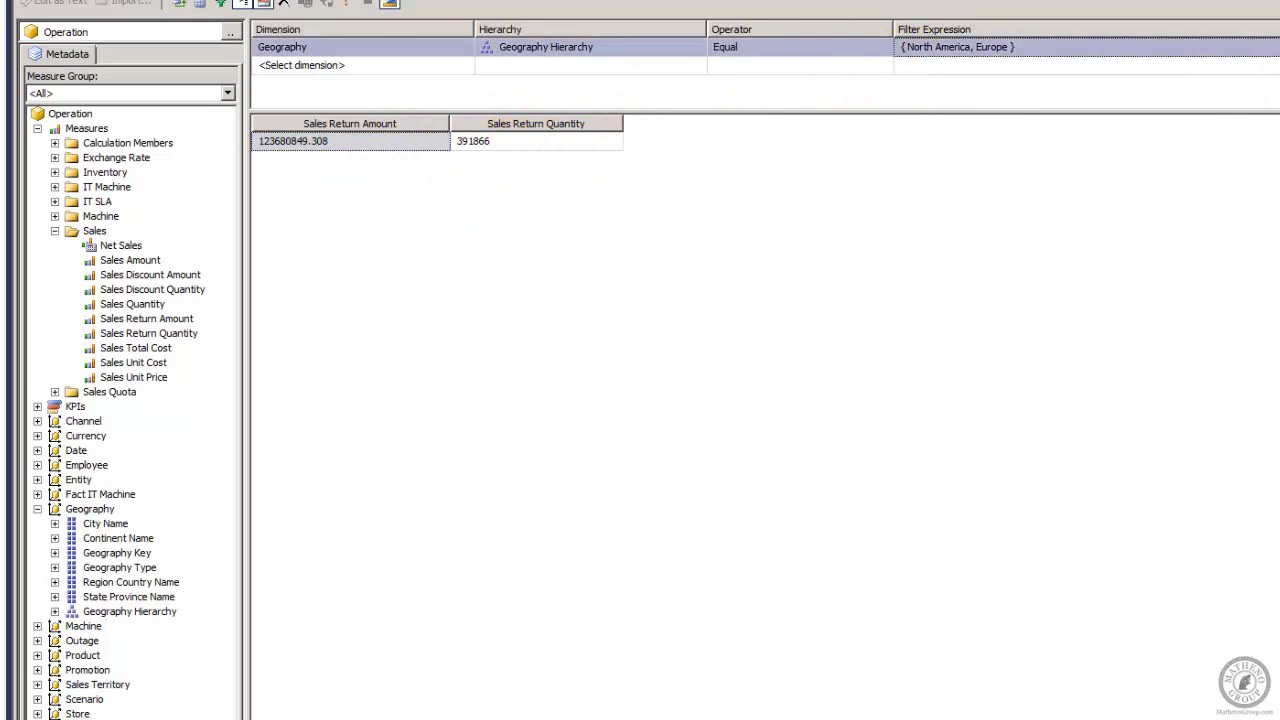
{"action": "left_click", "coordinate": [1279, 47]}
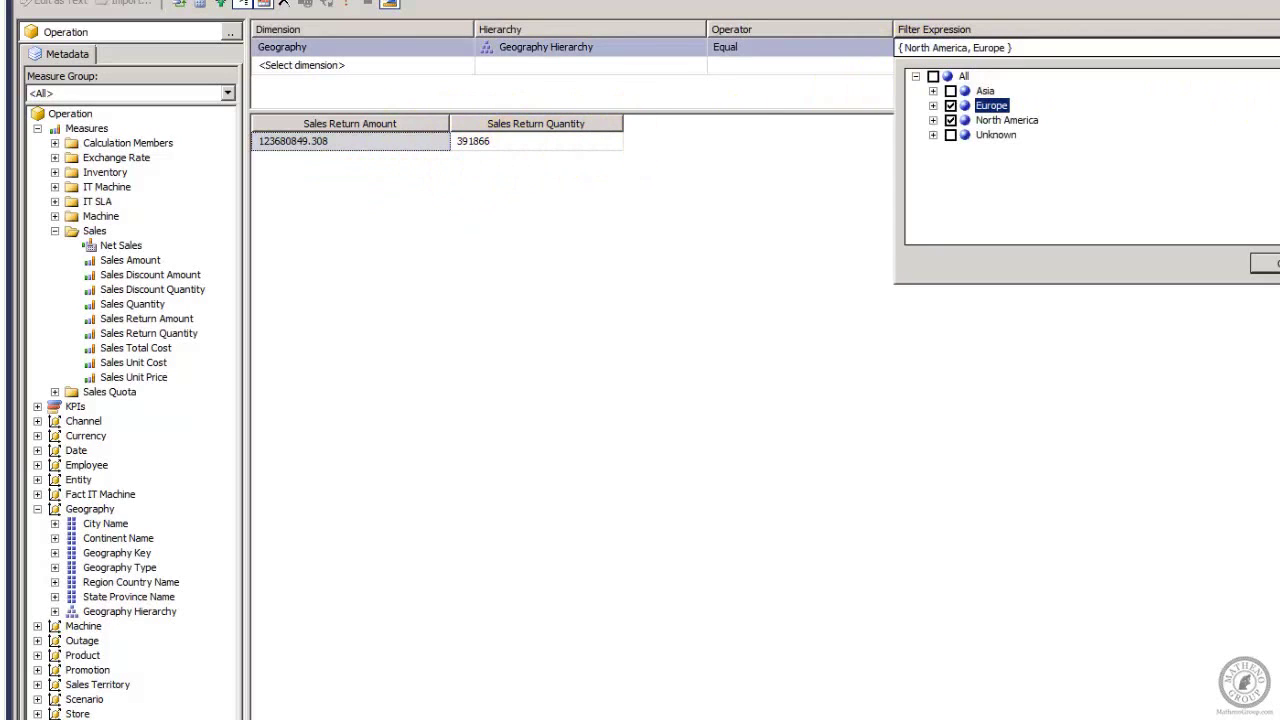
{"action": "left_click", "coordinate": [950, 105]}
{"action": "left_click", "coordinate": [1268, 263]}
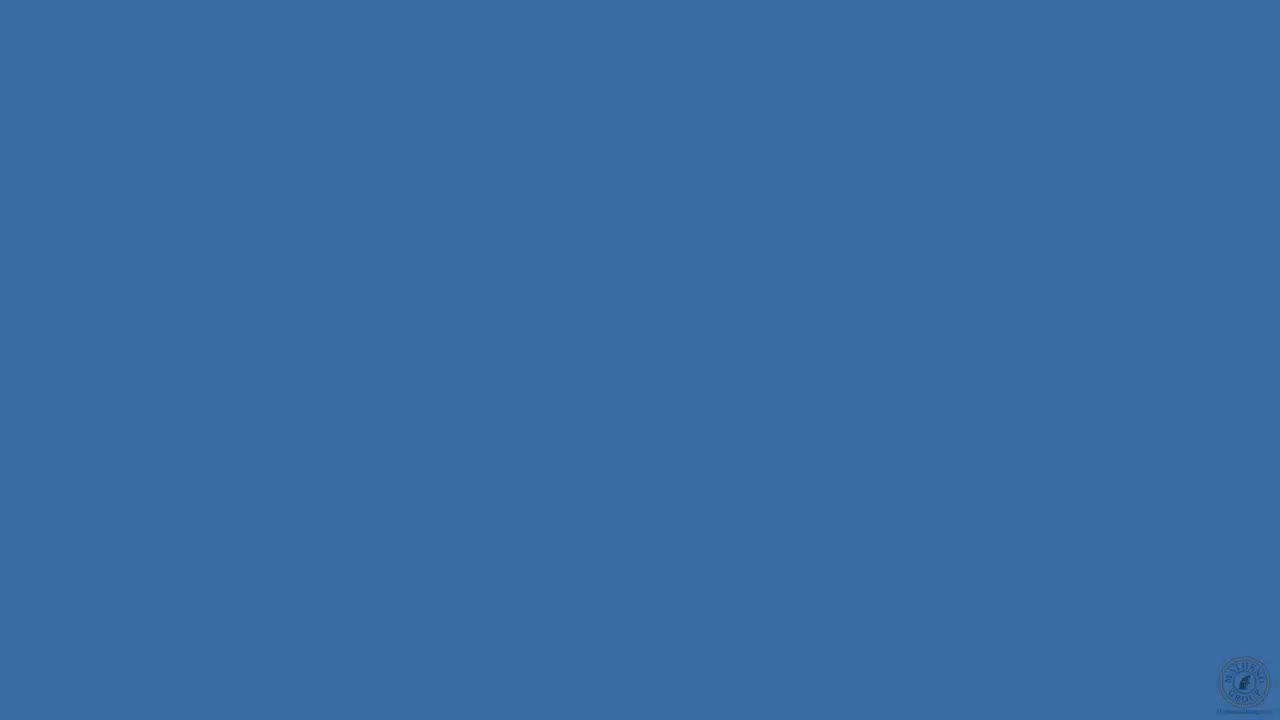
Switch to Microsoft Visual Studio 2010 by launching it from the installed programs
{"action": "key", "text": "super"}
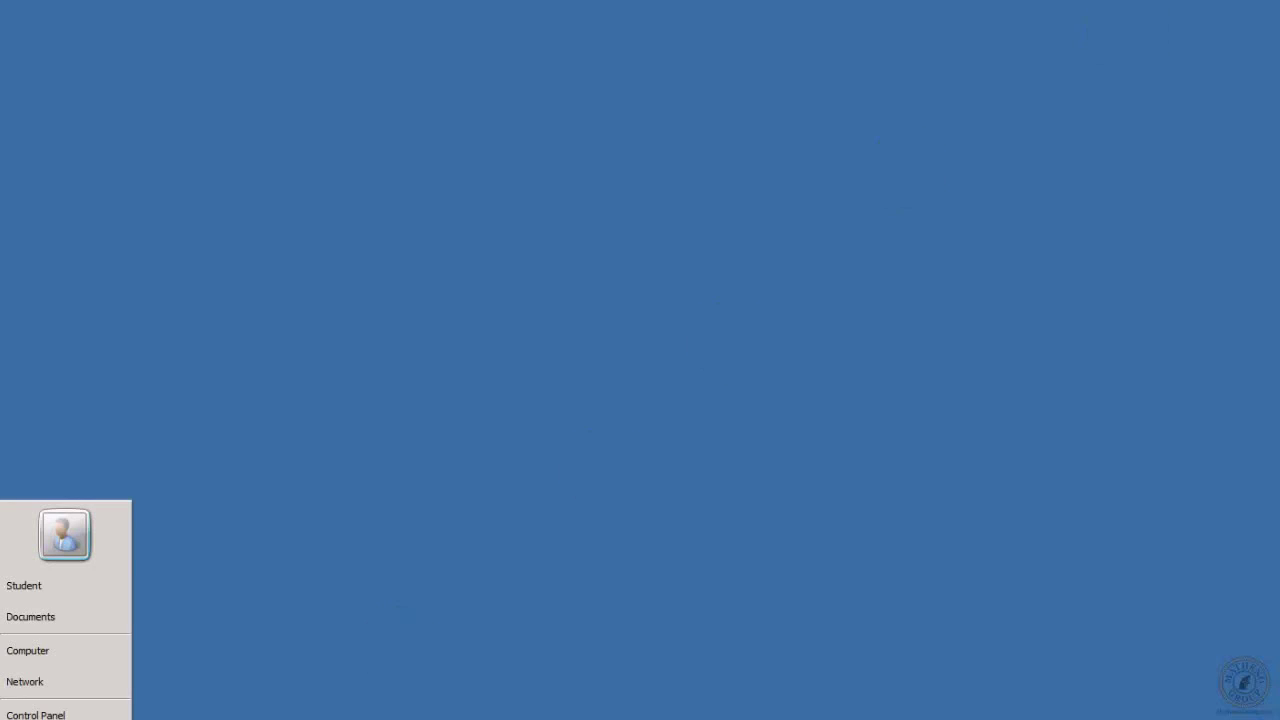
{"action": "left_click", "coordinate": [40, 630]}
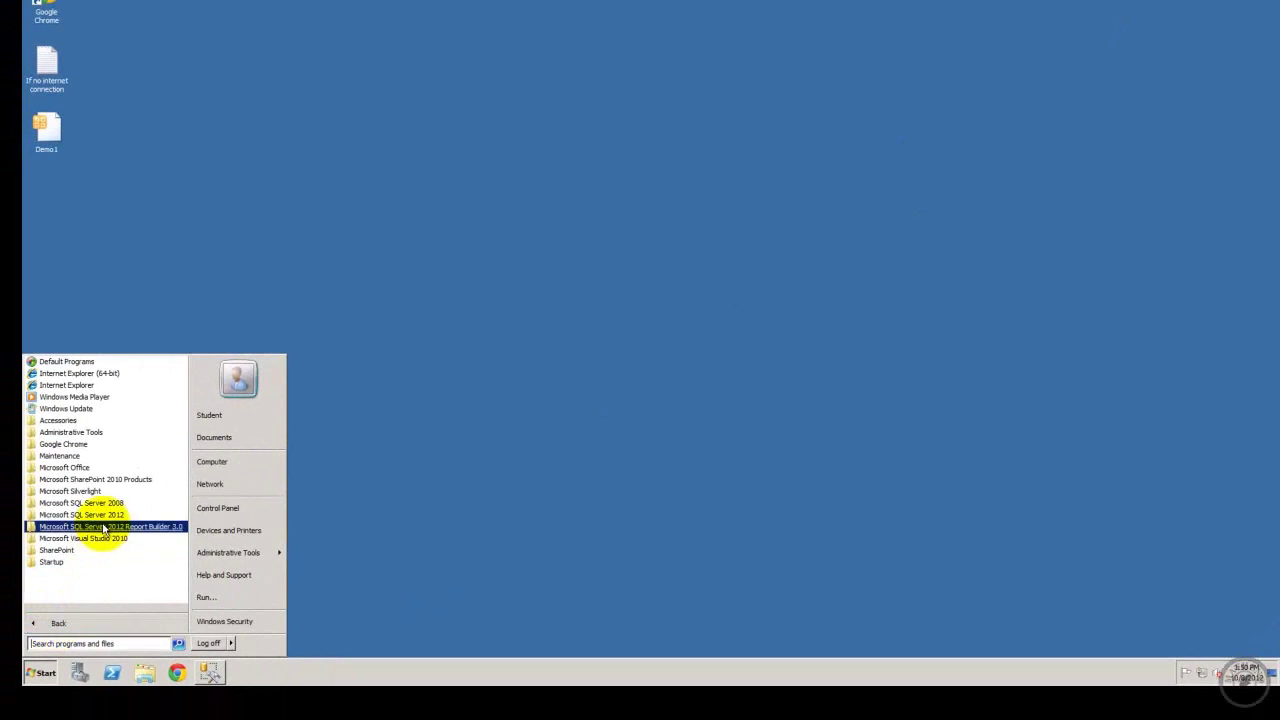
{"action": "left_click", "coordinate": [112, 538]}
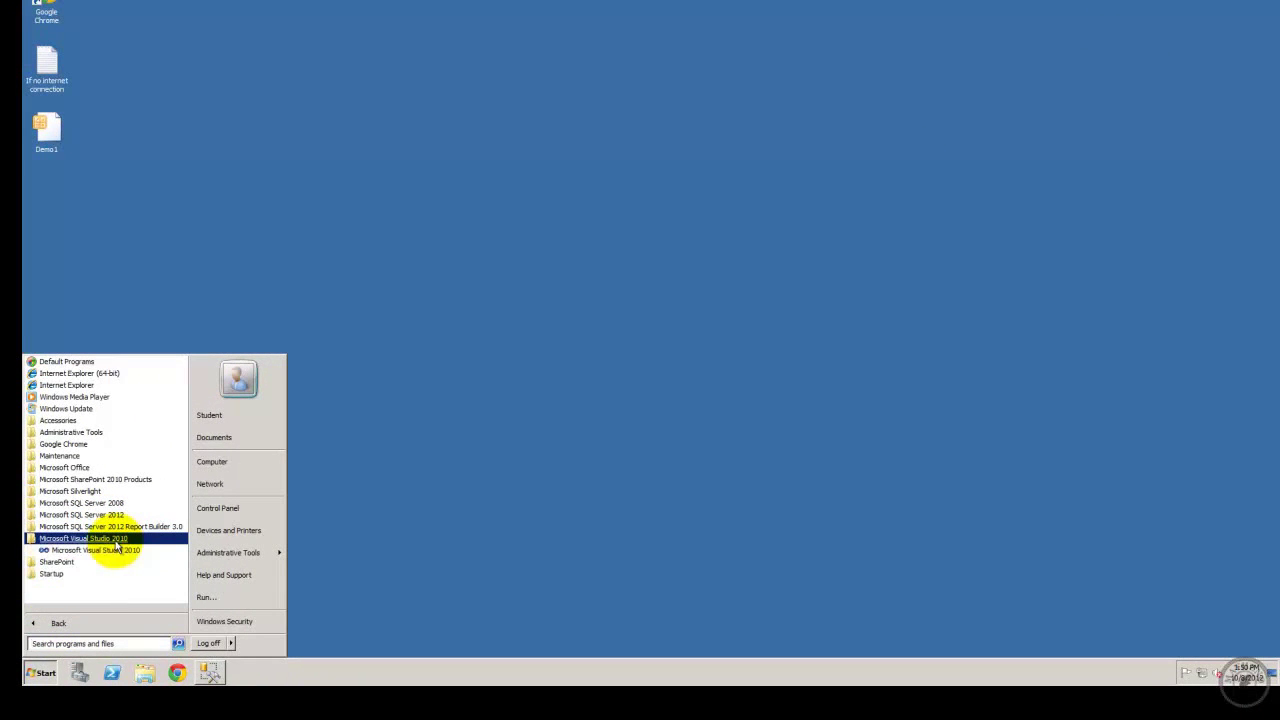
{"action": "left_click", "coordinate": [114, 550]}
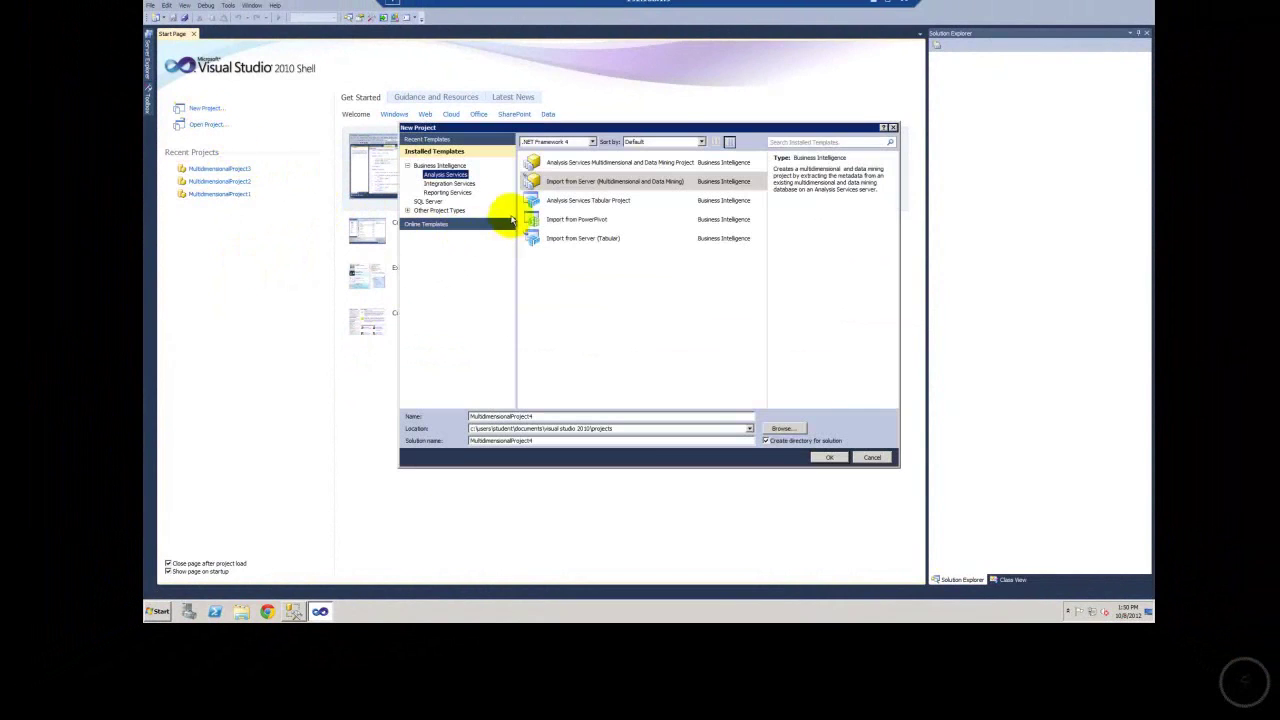
Create an Analysis Services project with the Import from Server (Multidimensional and Data Mining) template, importing the MathenoGroup2012OLAP database from localhost
{"action": "left_click", "coordinate": [443, 173]}
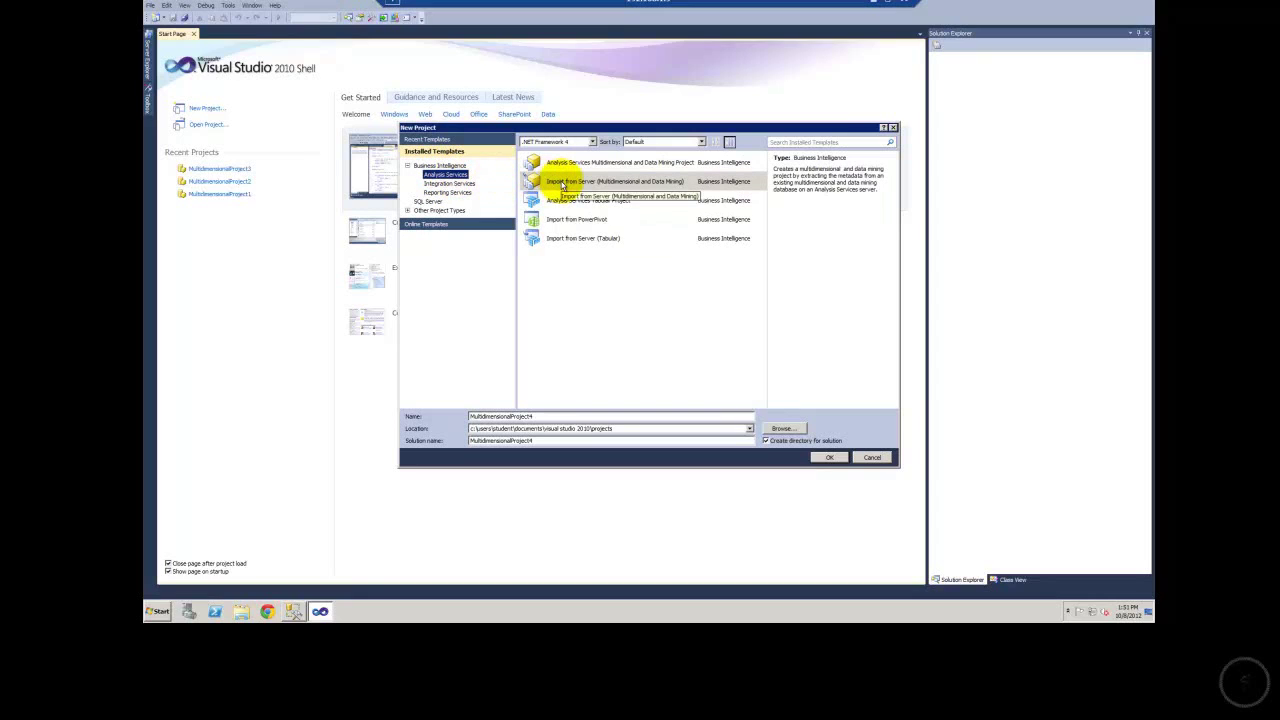
{"action": "double_click", "coordinate": [562, 184]}
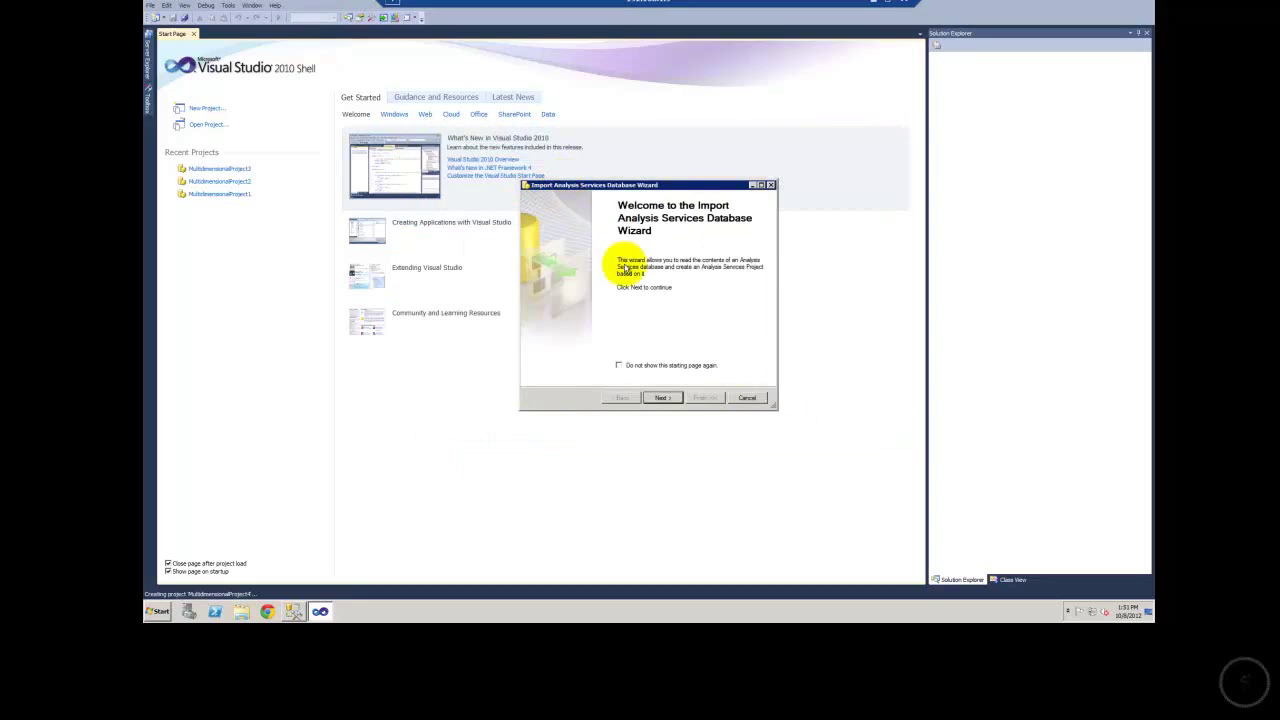
{"action": "left_click", "coordinate": [661, 398]}
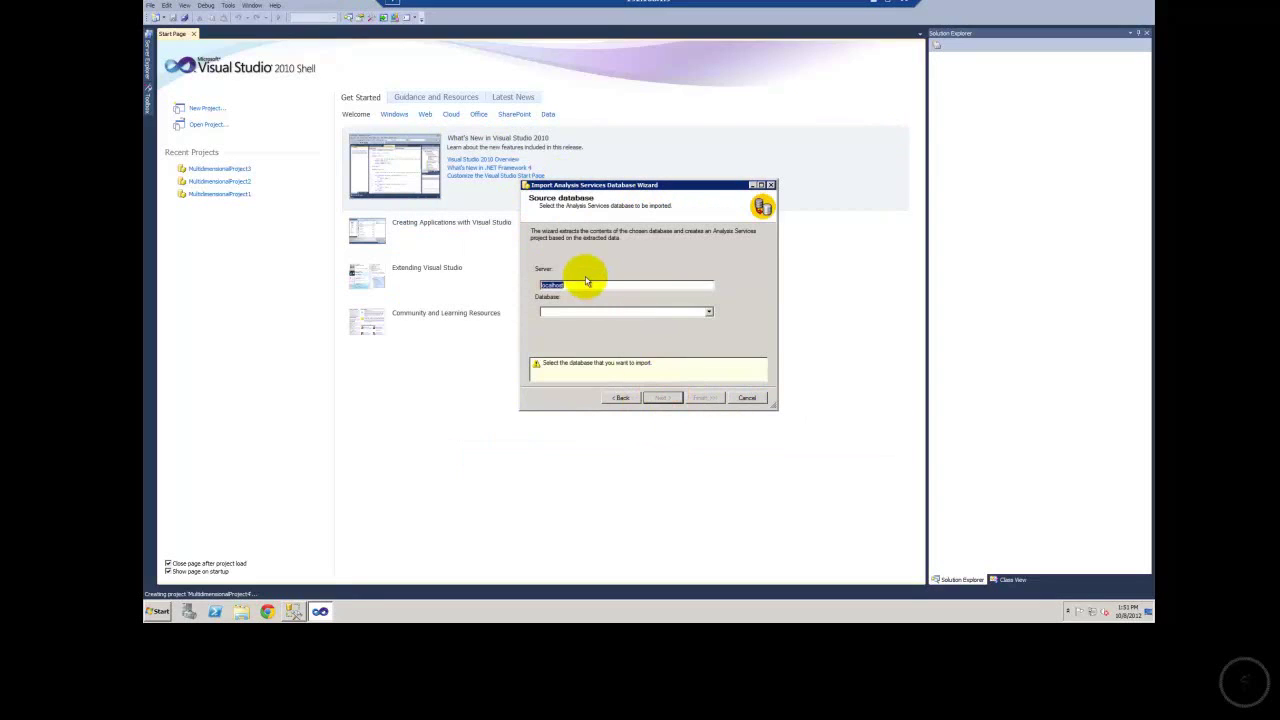
{"action": "left_click", "coordinate": [708, 313]}
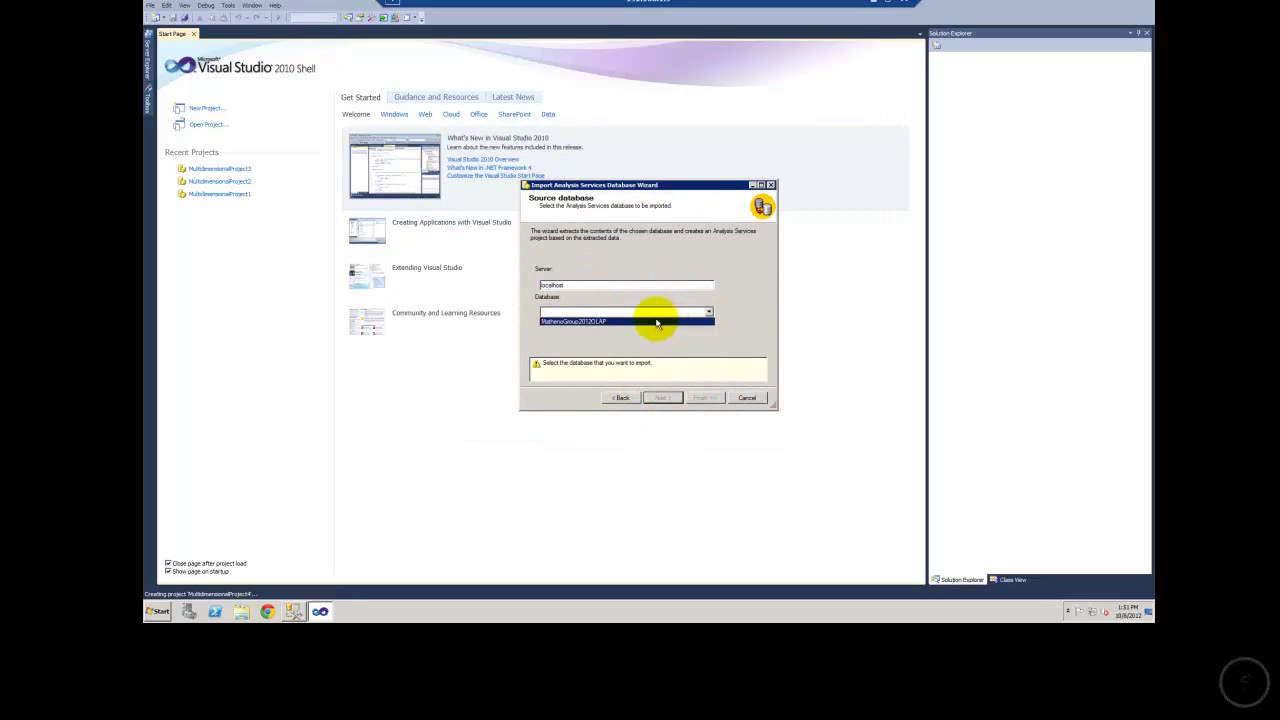
{"action": "left_click", "coordinate": [657, 321]}
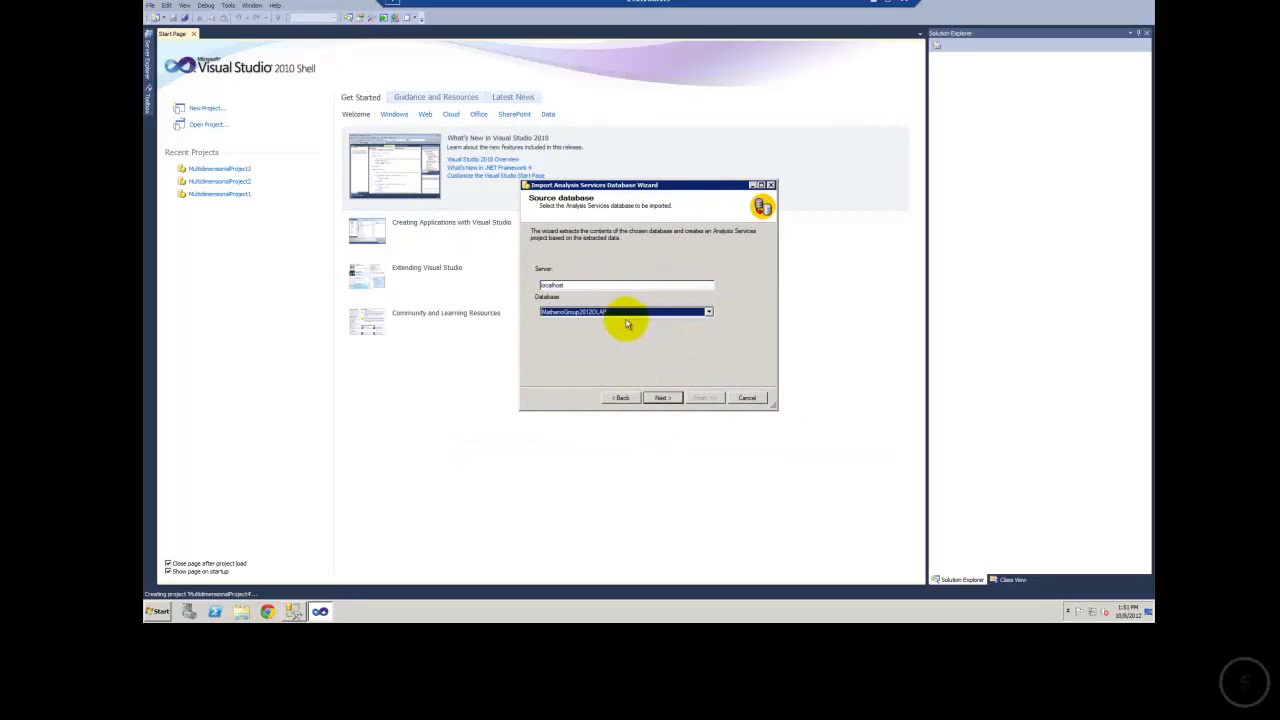
{"action": "left_click", "coordinate": [661, 398]}
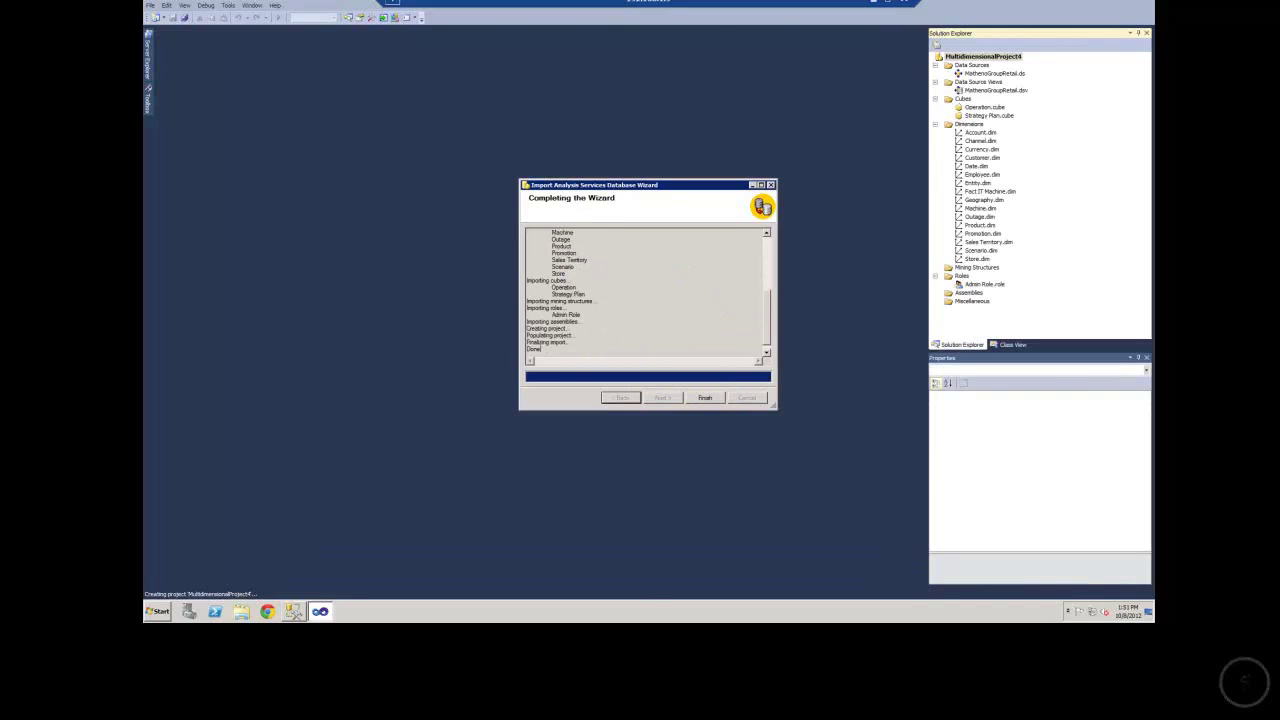
{"action": "left_click", "coordinate": [707, 398]}
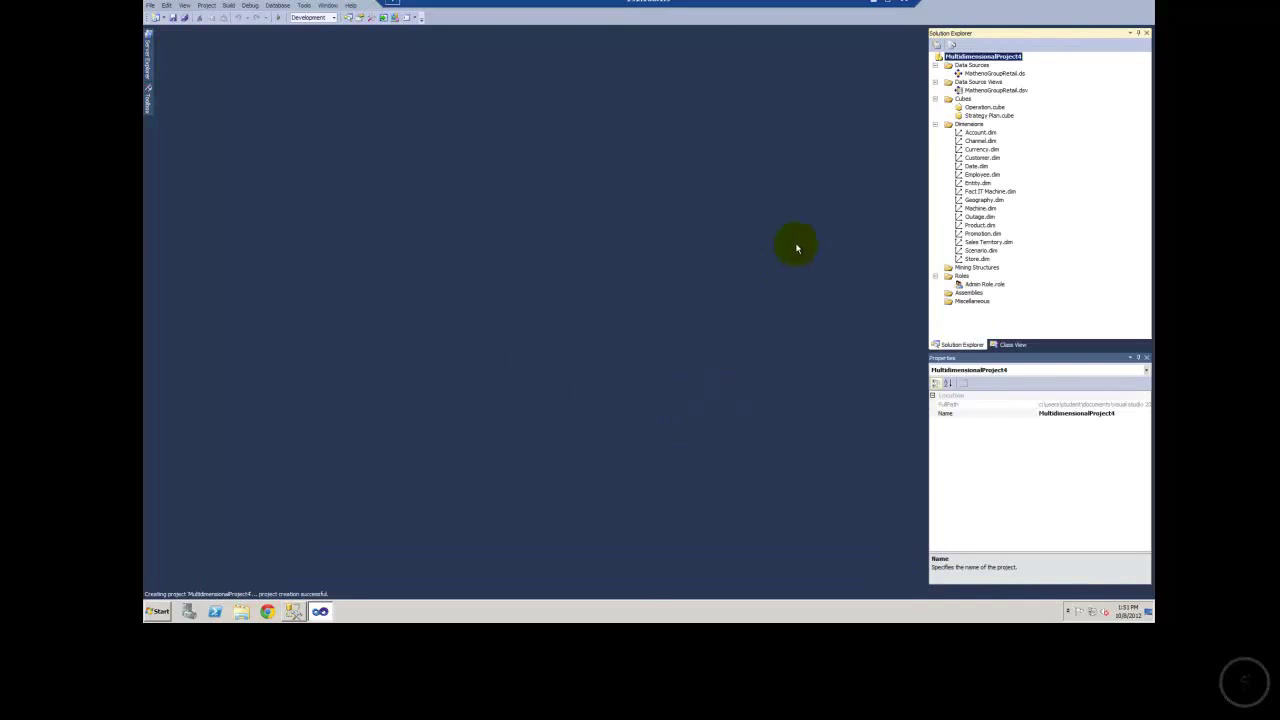
Set the MathenoGroupRetail data source's impersonation to use the credentials of the current user
{"action": "left_click", "coordinate": [990, 73]}
{"action": "double_click", "coordinate": [976, 73]}
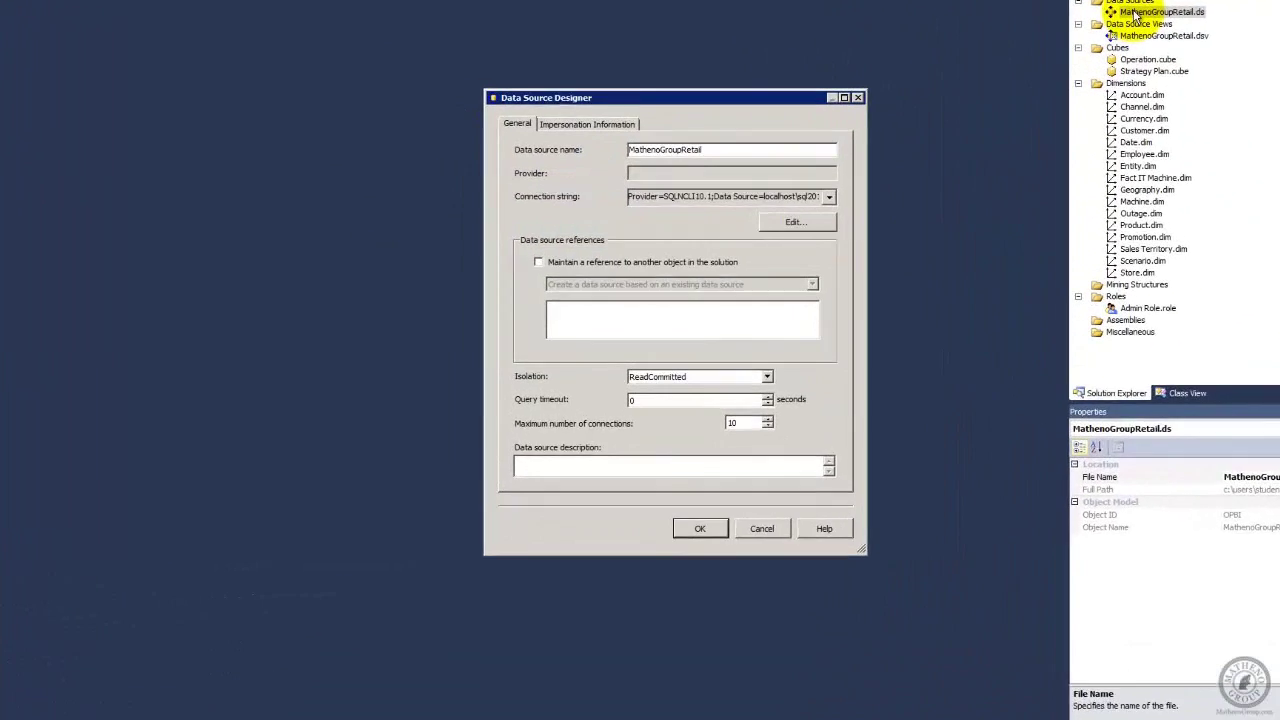
{"action": "left_click", "coordinate": [590, 85]}
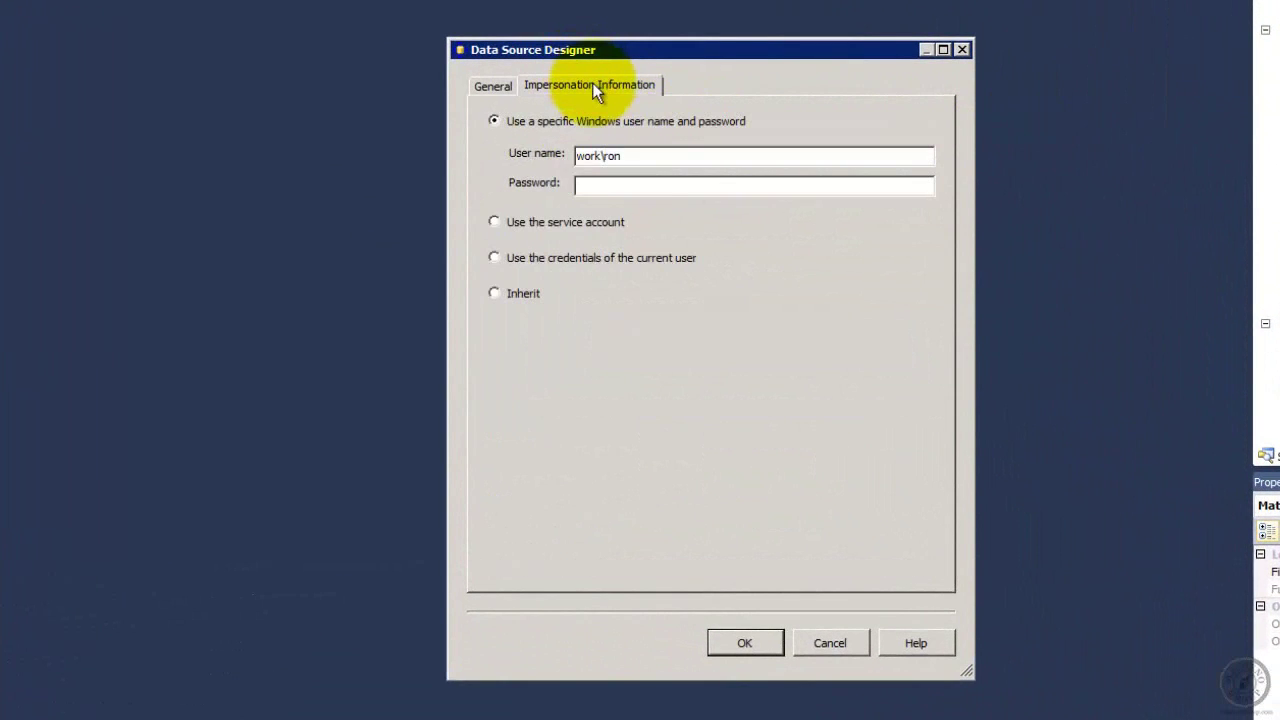
{"action": "left_click_drag", "start_coordinate": [641, 160], "coordinate": [530, 155]}
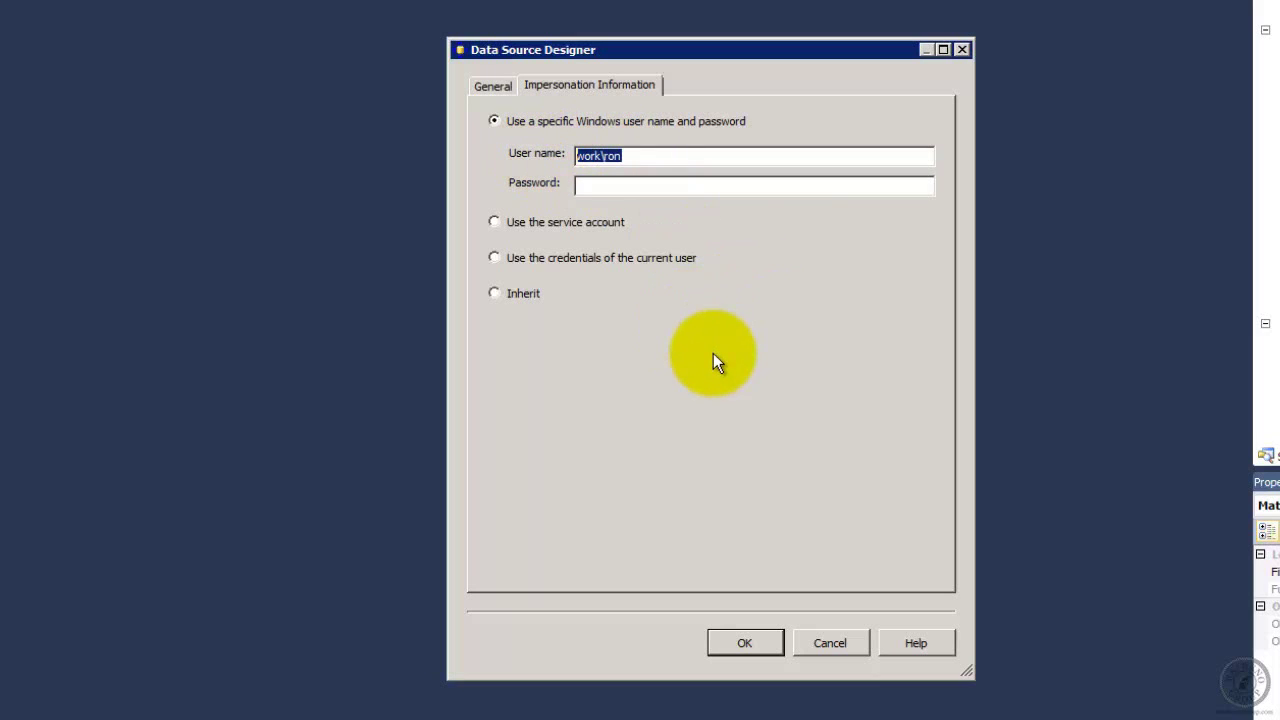
{"action": "left_click", "coordinate": [520, 263]}
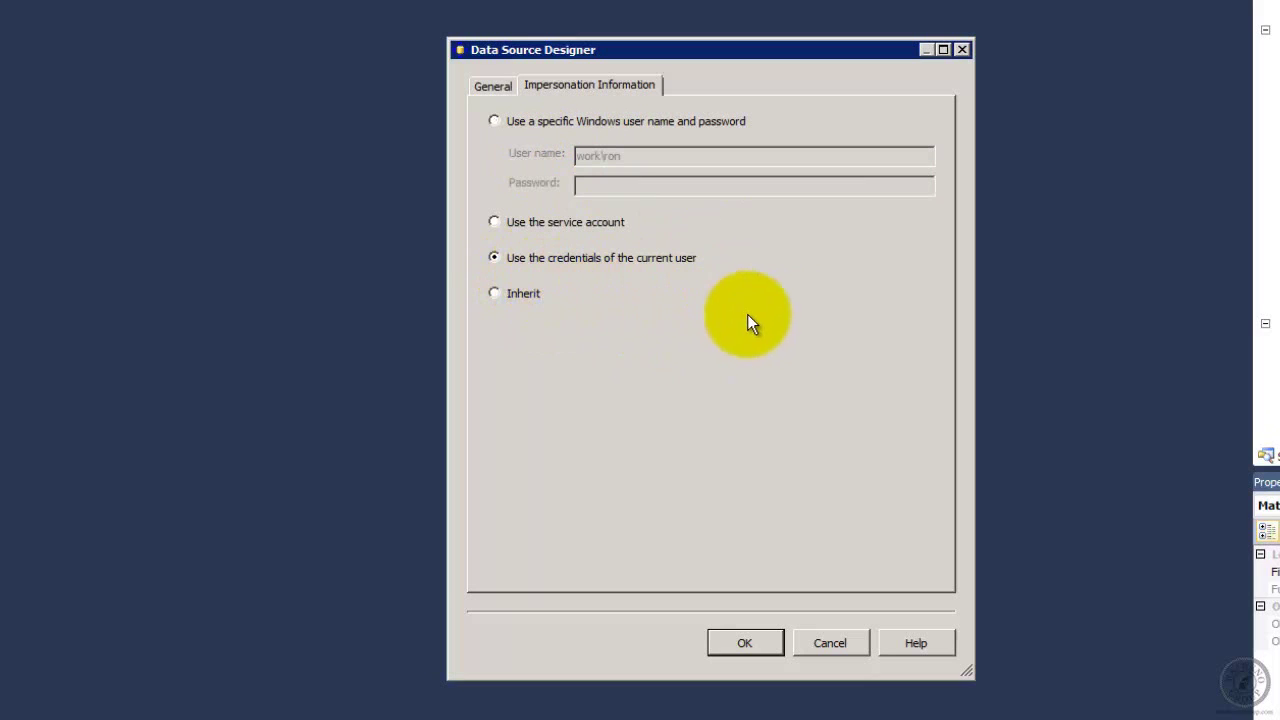
{"action": "left_click", "coordinate": [744, 640]}
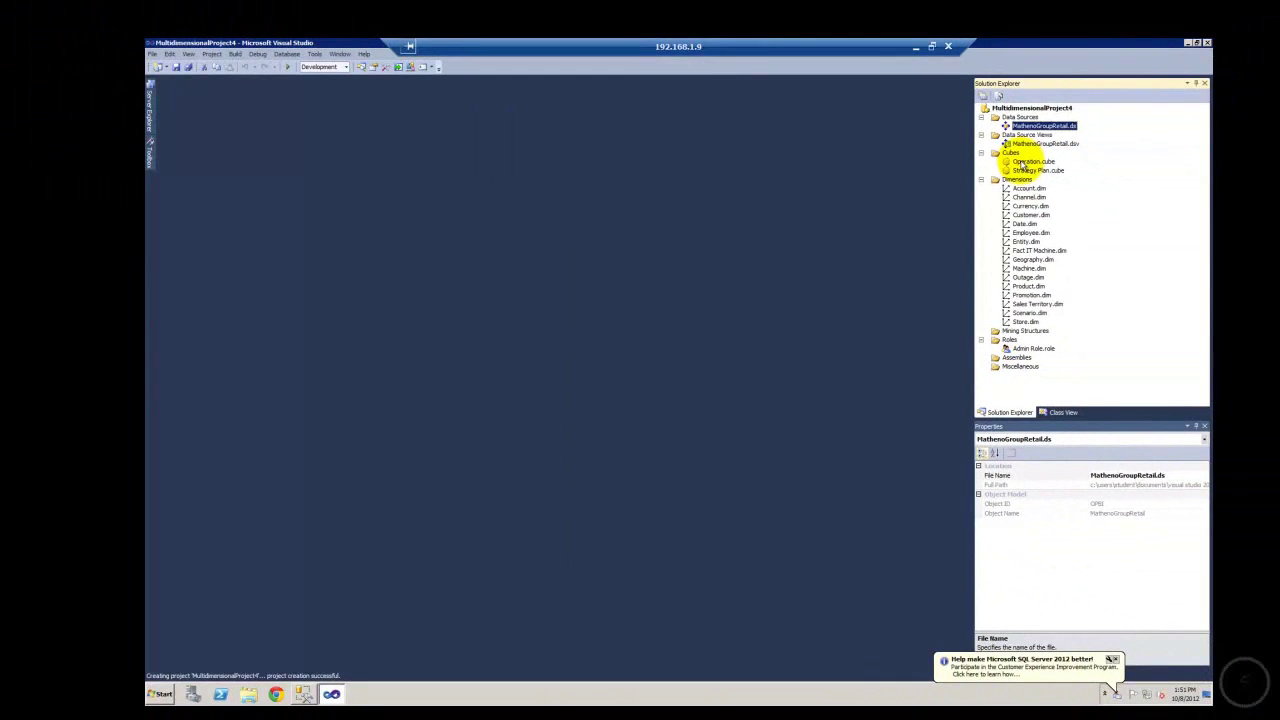
Open the Operation cube in the cube designer and bring the upper part of its data source view into sight
{"action": "left_click", "coordinate": [1020, 162]}
{"action": "double_click", "coordinate": [1020, 162]}
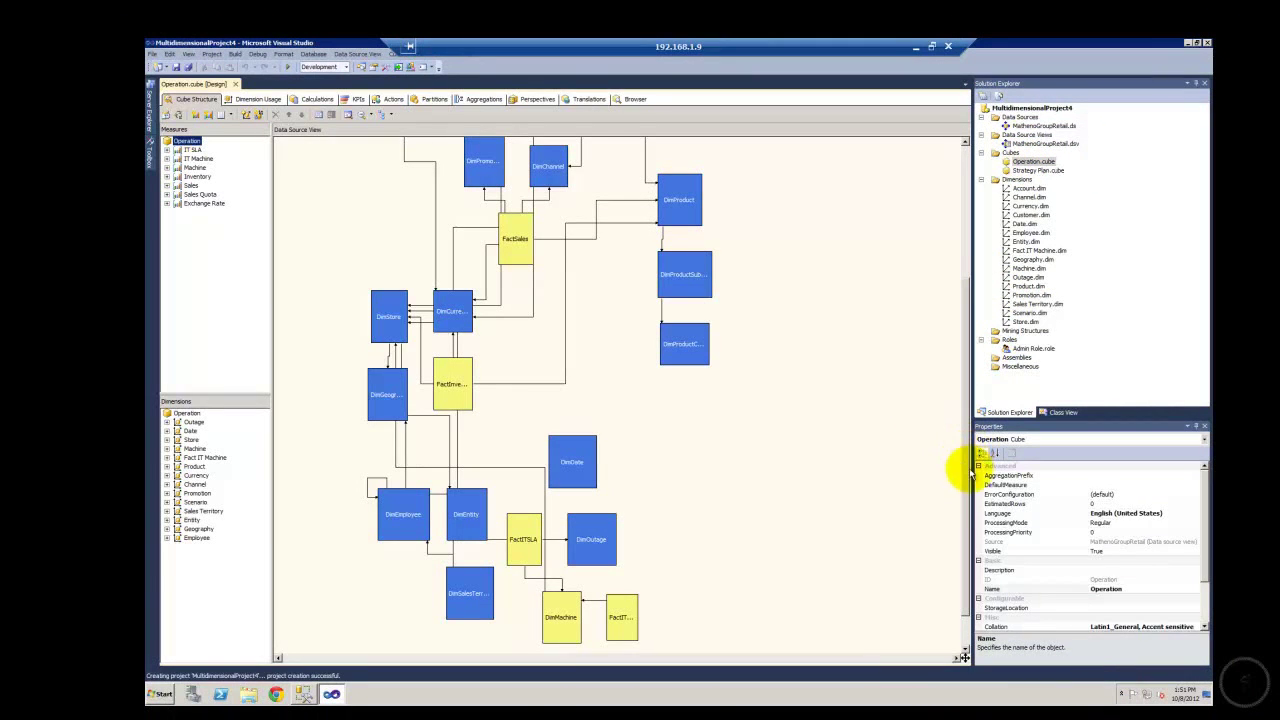
{"action": "left_click_drag", "start_coordinate": [968, 478], "coordinate": [971, 289]}
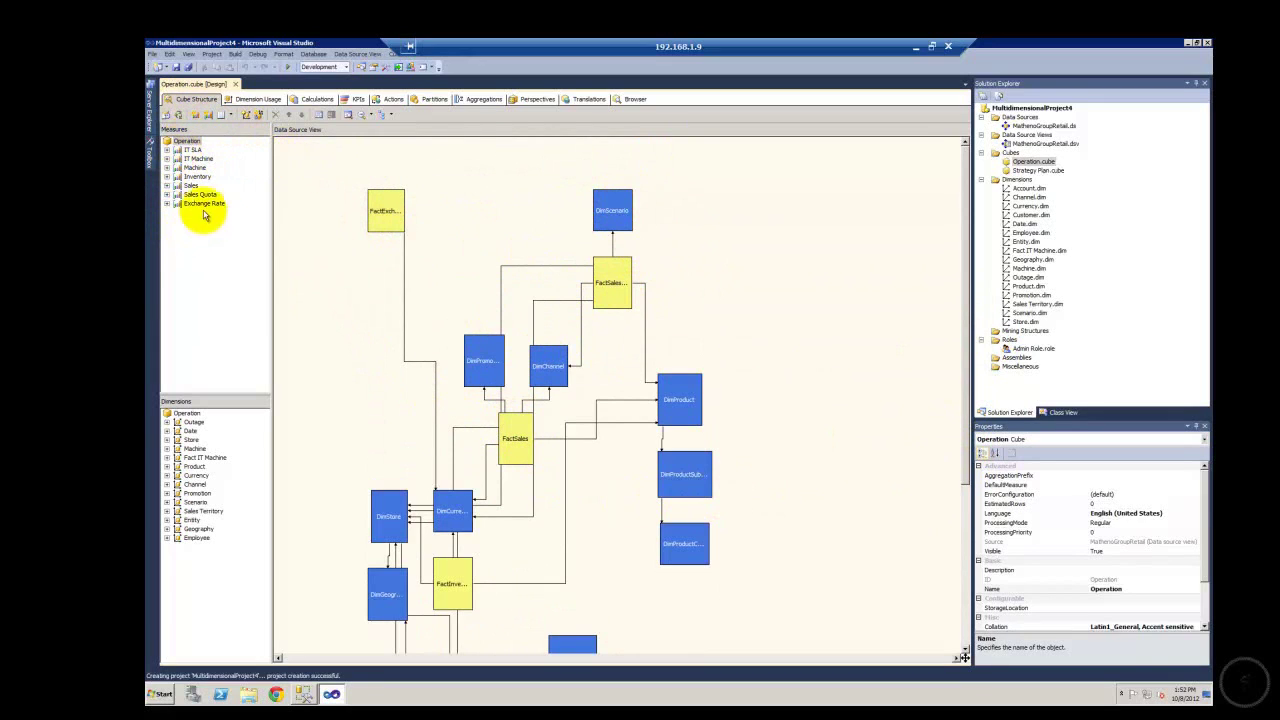
Show the Sales Amount measure's properties in an enlarged floating window and examine its FormatString
{"action": "left_click", "coordinate": [167, 186]}
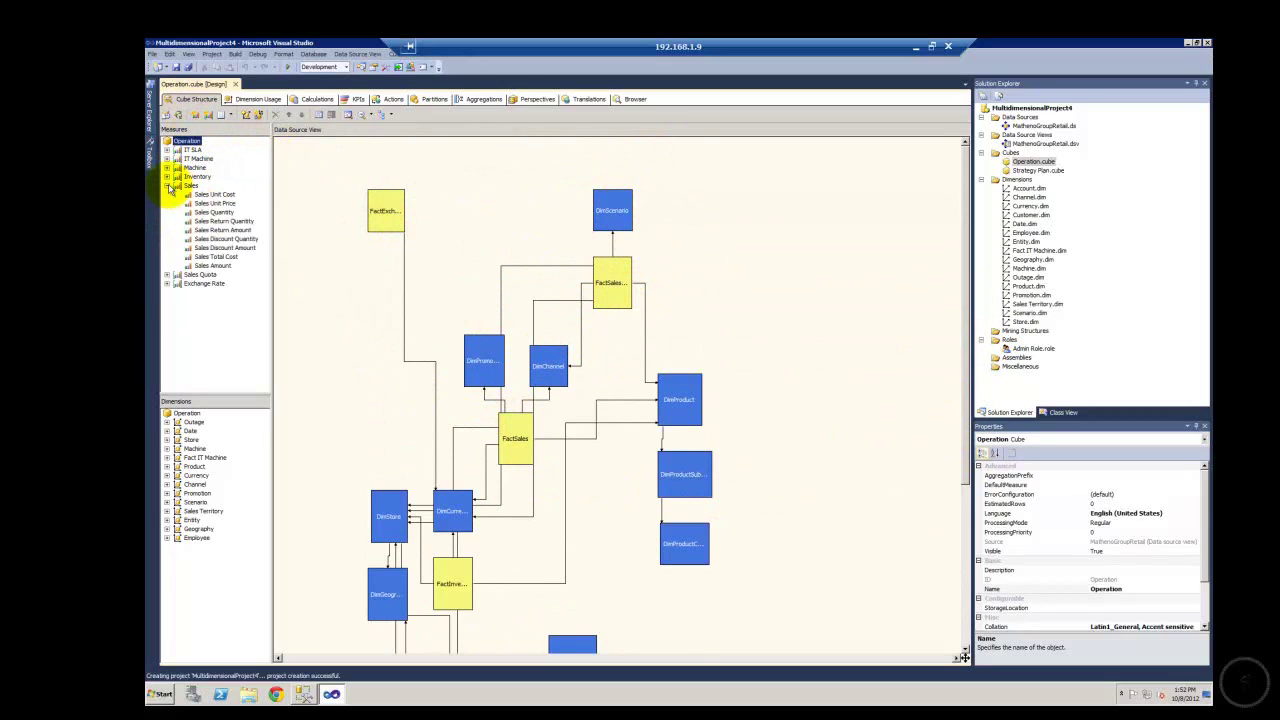
{"action": "left_click", "coordinate": [213, 265]}
{"action": "right_click", "coordinate": [213, 266]}
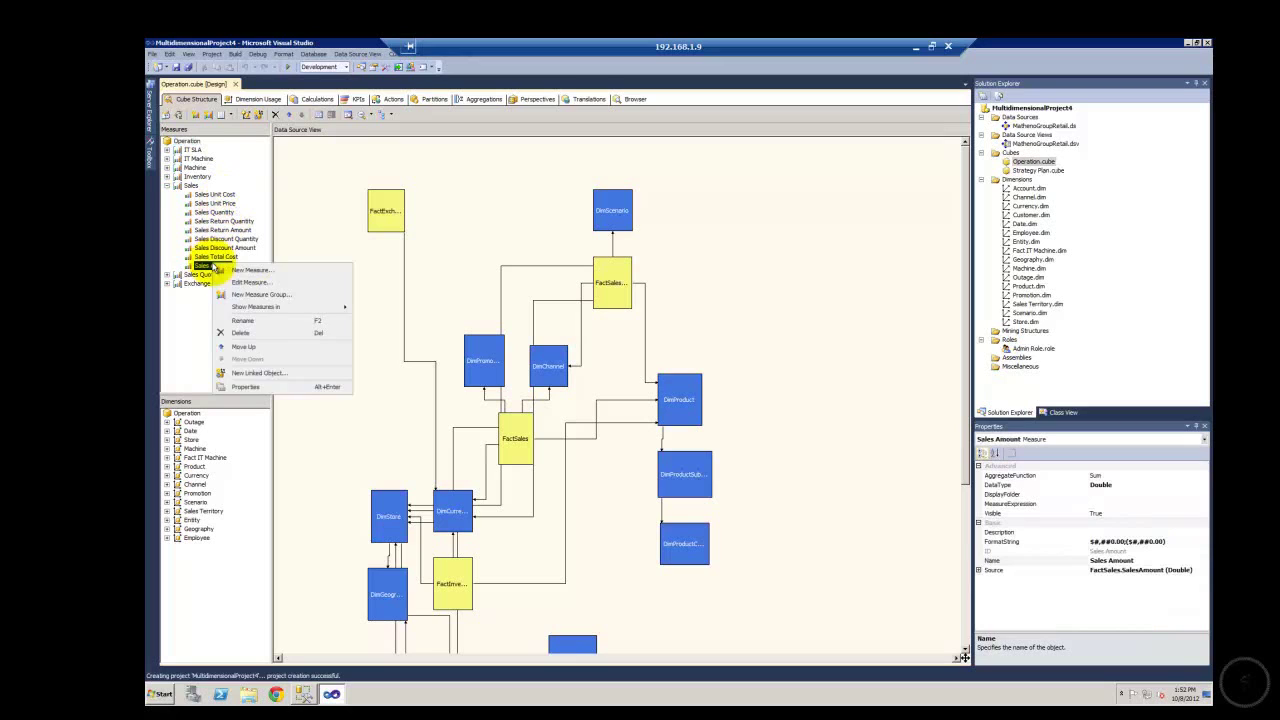
{"action": "left_click", "coordinate": [281, 389]}
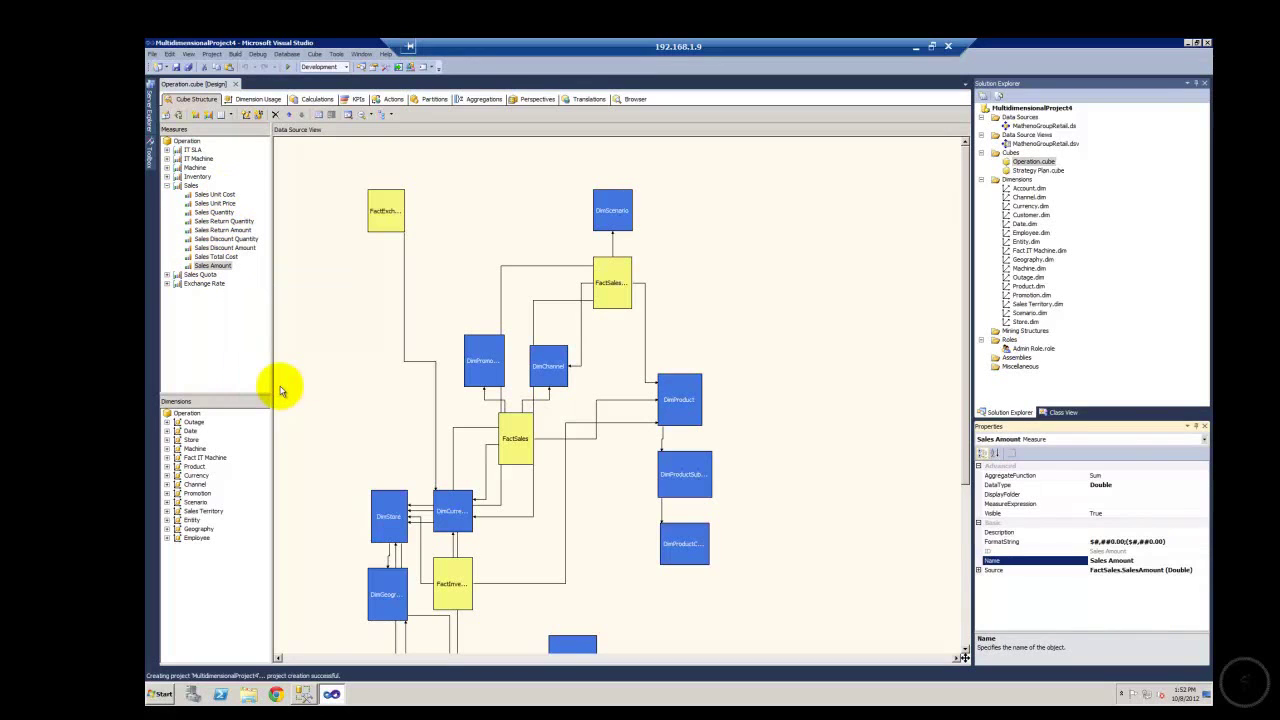
{"action": "left_click_drag", "start_coordinate": [1119, 430], "coordinate": [724, 305]}
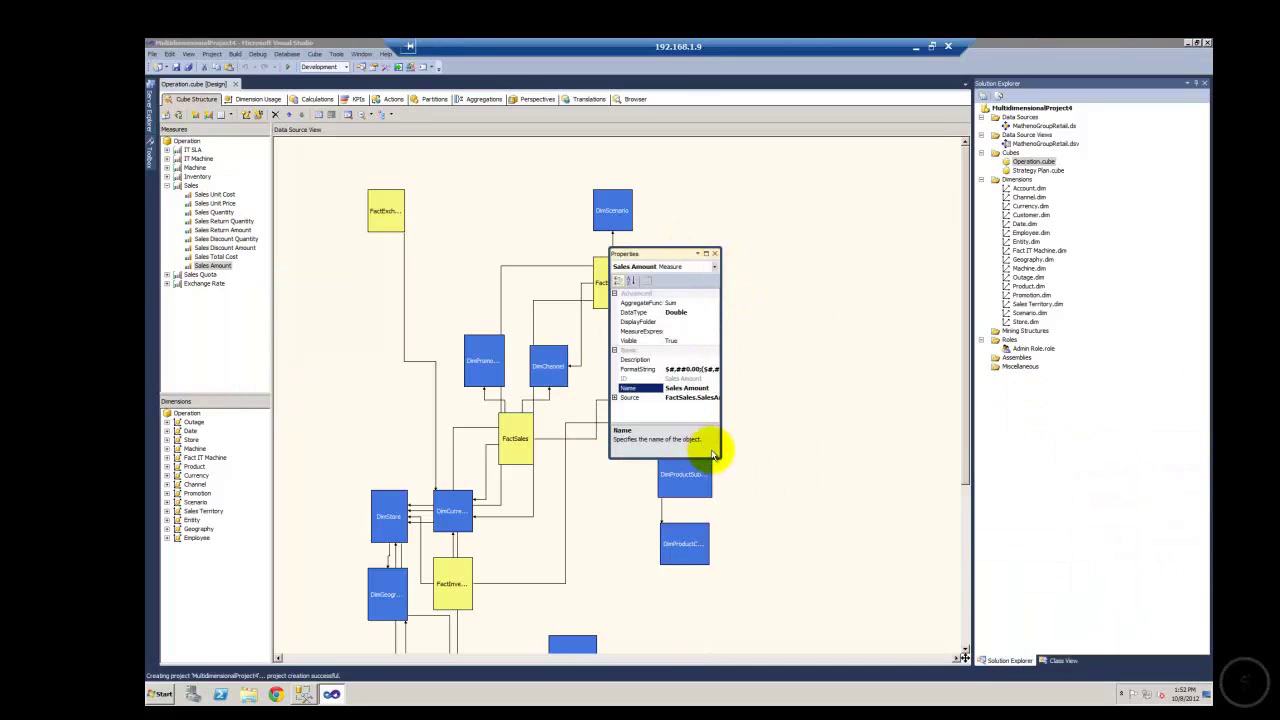
{"action": "left_click_drag", "start_coordinate": [717, 457], "coordinate": [906, 492]}
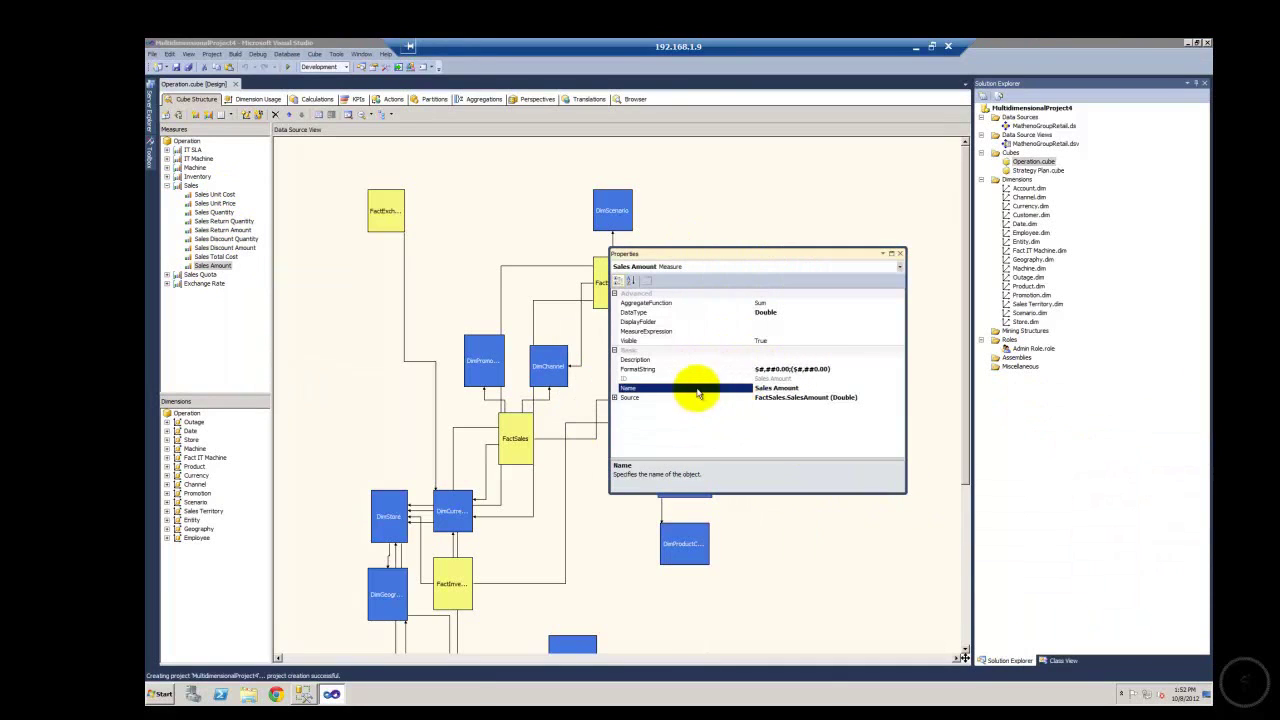
{"action": "left_click", "coordinate": [676, 370]}
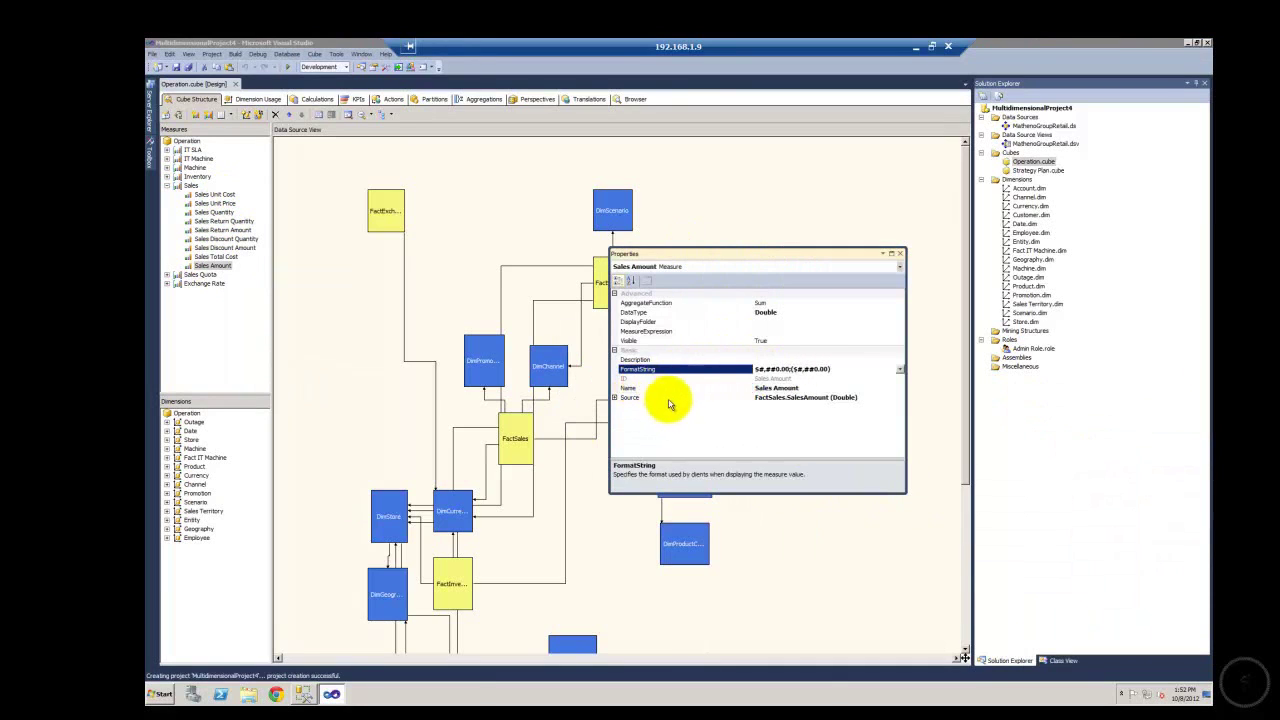
Maximize the floating Properties window briefly, restore it, and move it back below the Solution Explorer
{"action": "double_click", "coordinate": [816, 260]}
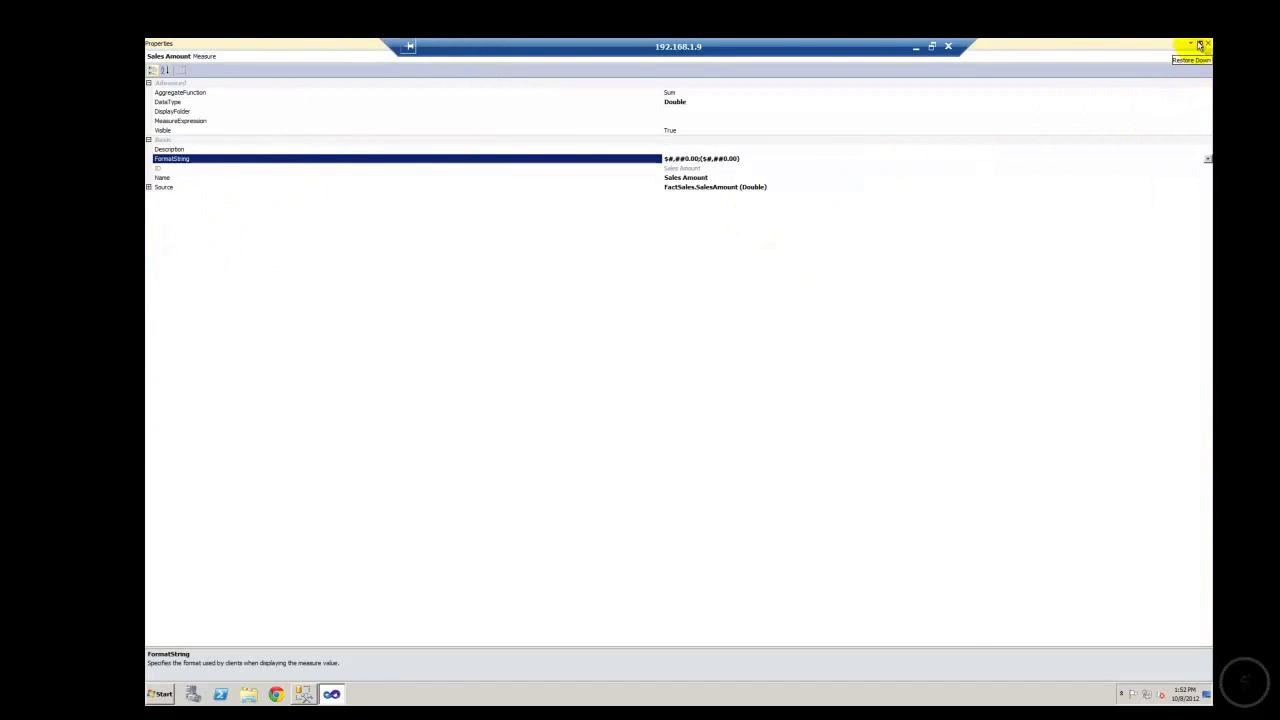
{"action": "left_click", "coordinate": [1200, 45]}
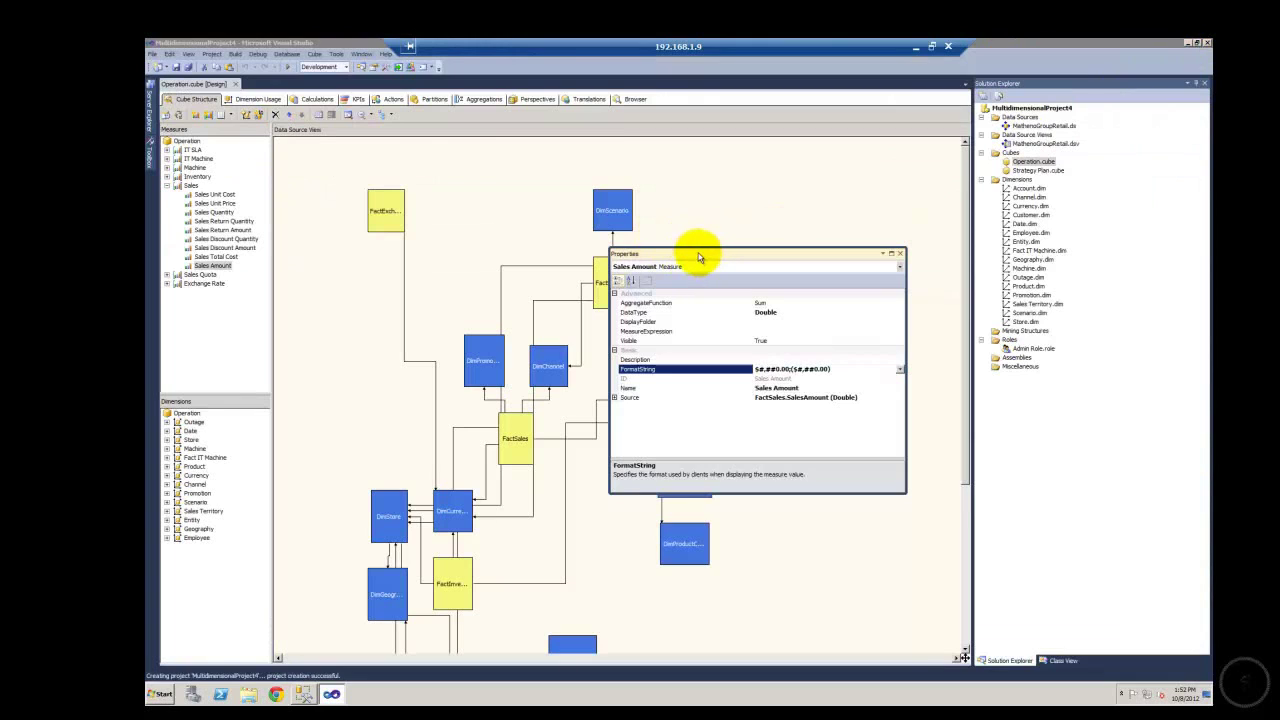
{"action": "left_click_drag", "start_coordinate": [699, 257], "coordinate": [1065, 446]}
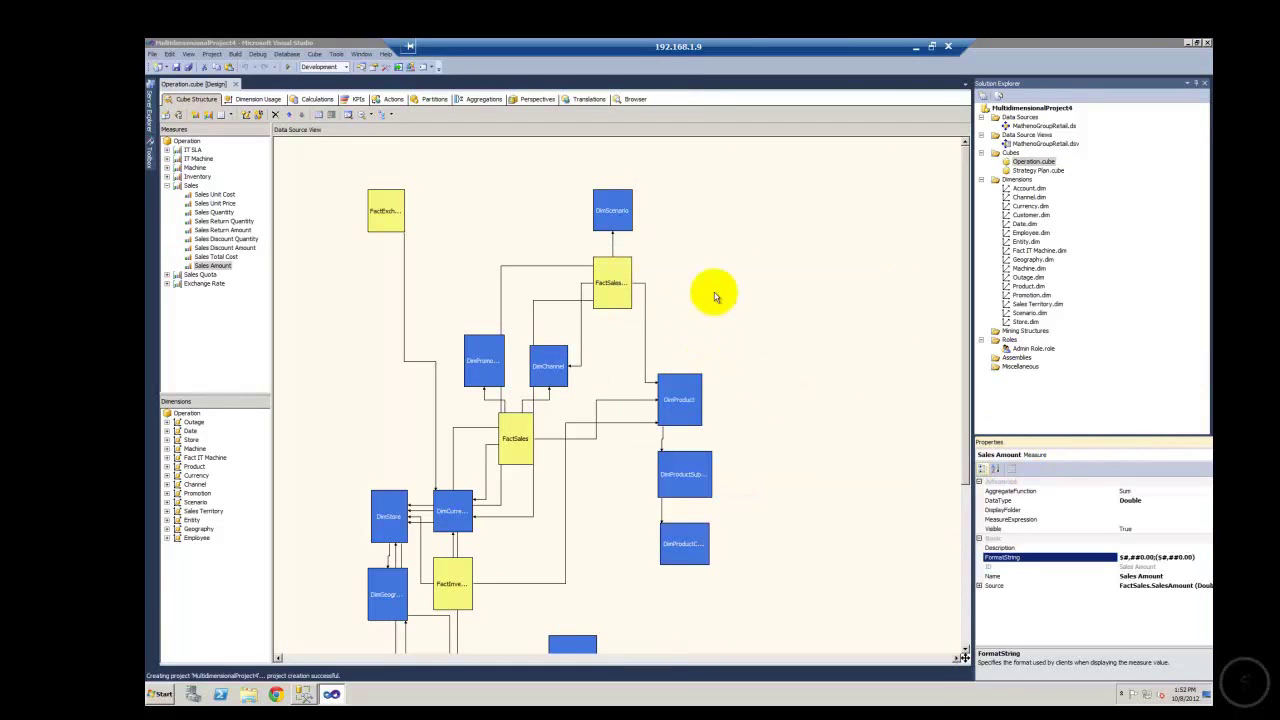
Collapse the Sales measure group and open the Operation cube's Geography dimension for editing
{"action": "left_click", "coordinate": [168, 186]}
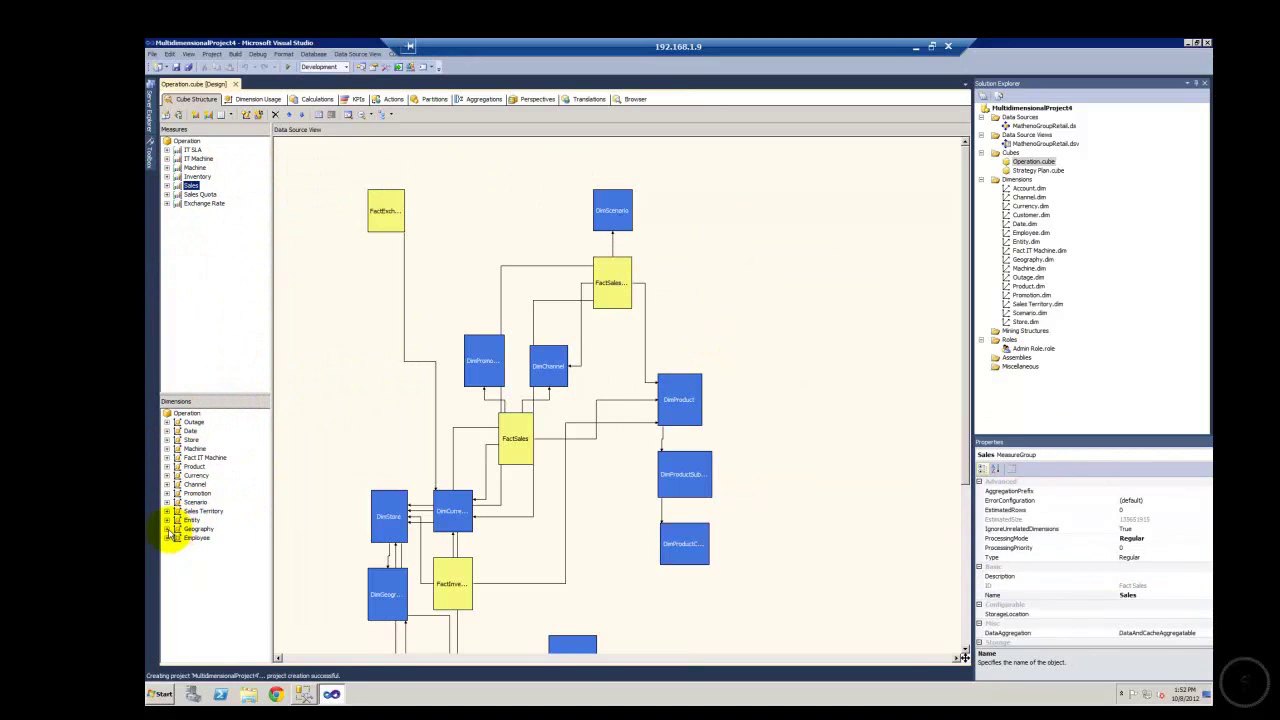
{"action": "left_click", "coordinate": [167, 529]}
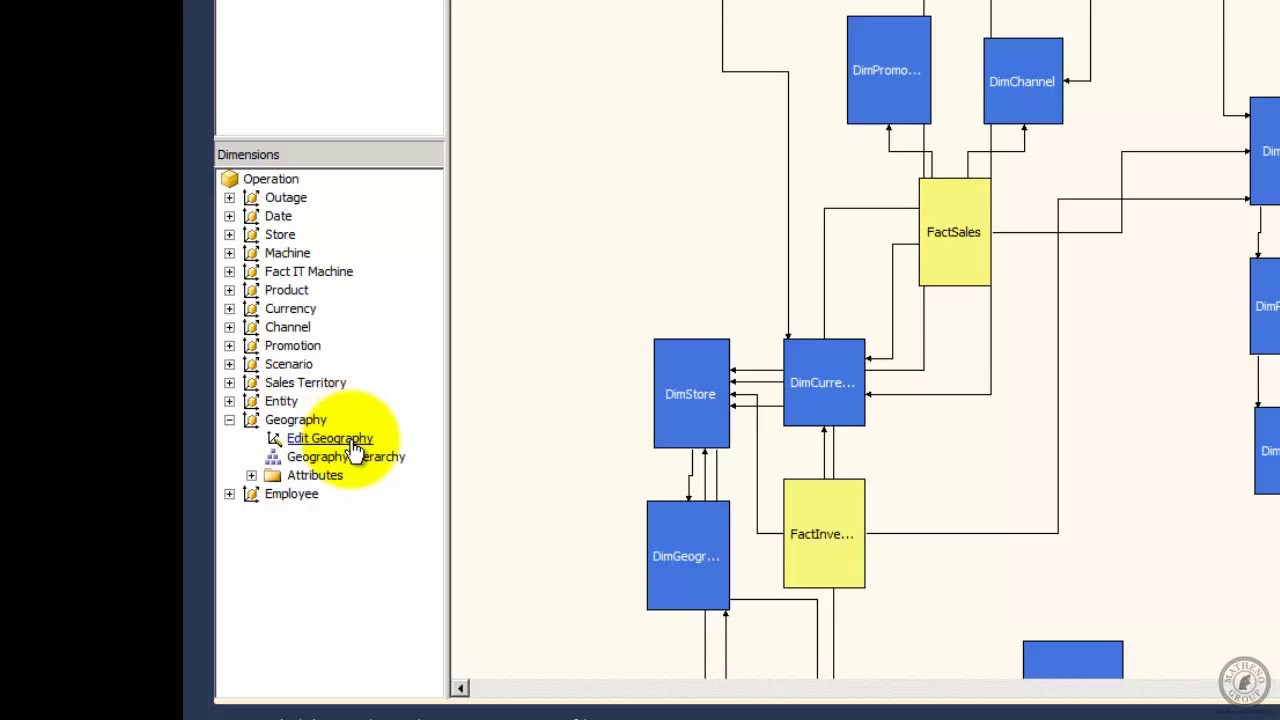
{"action": "left_click", "coordinate": [352, 443]}
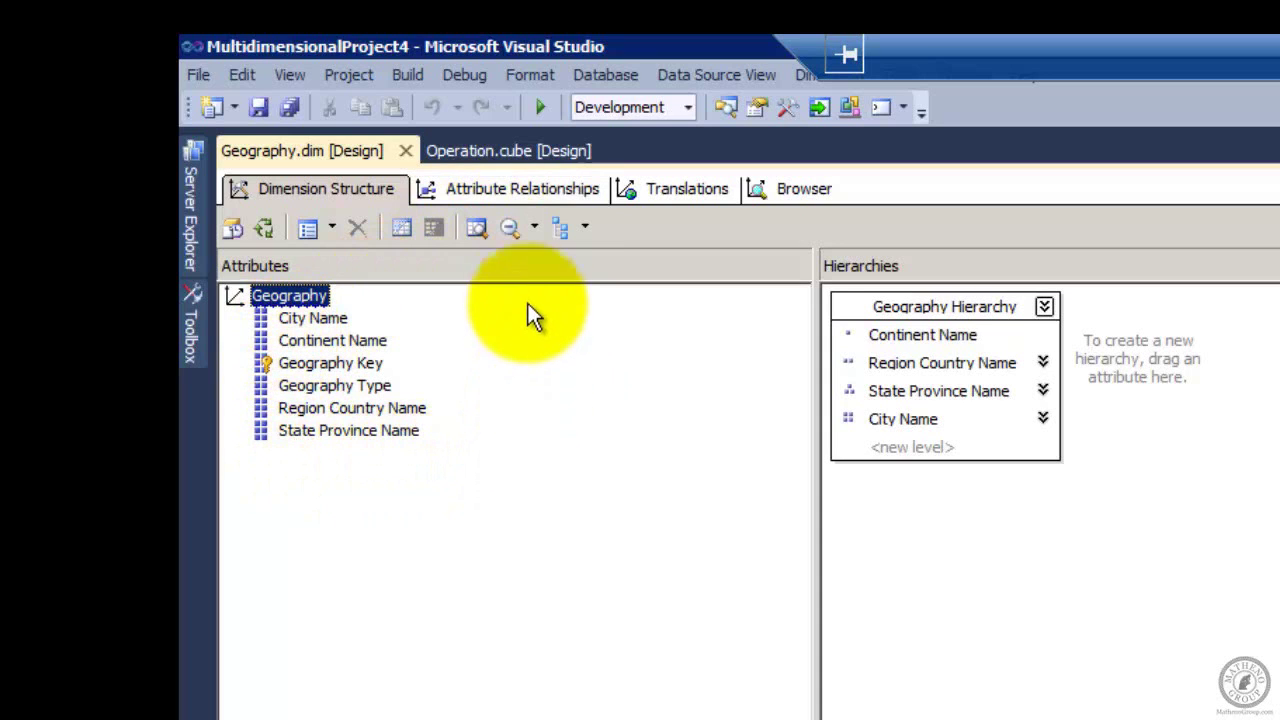
Review the Geography dimension's attribute relationships, return to its structure, and close the dimension designer
{"action": "left_click", "coordinate": [518, 192]}
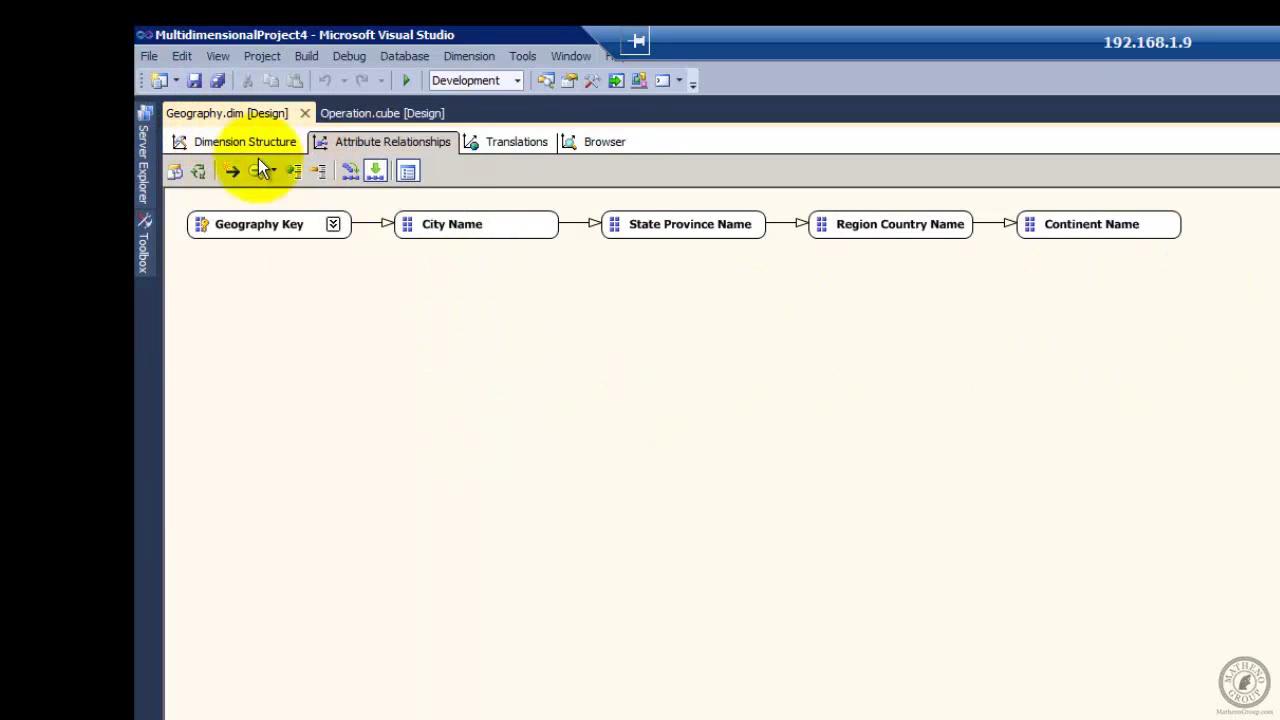
{"action": "left_click", "coordinate": [248, 149]}
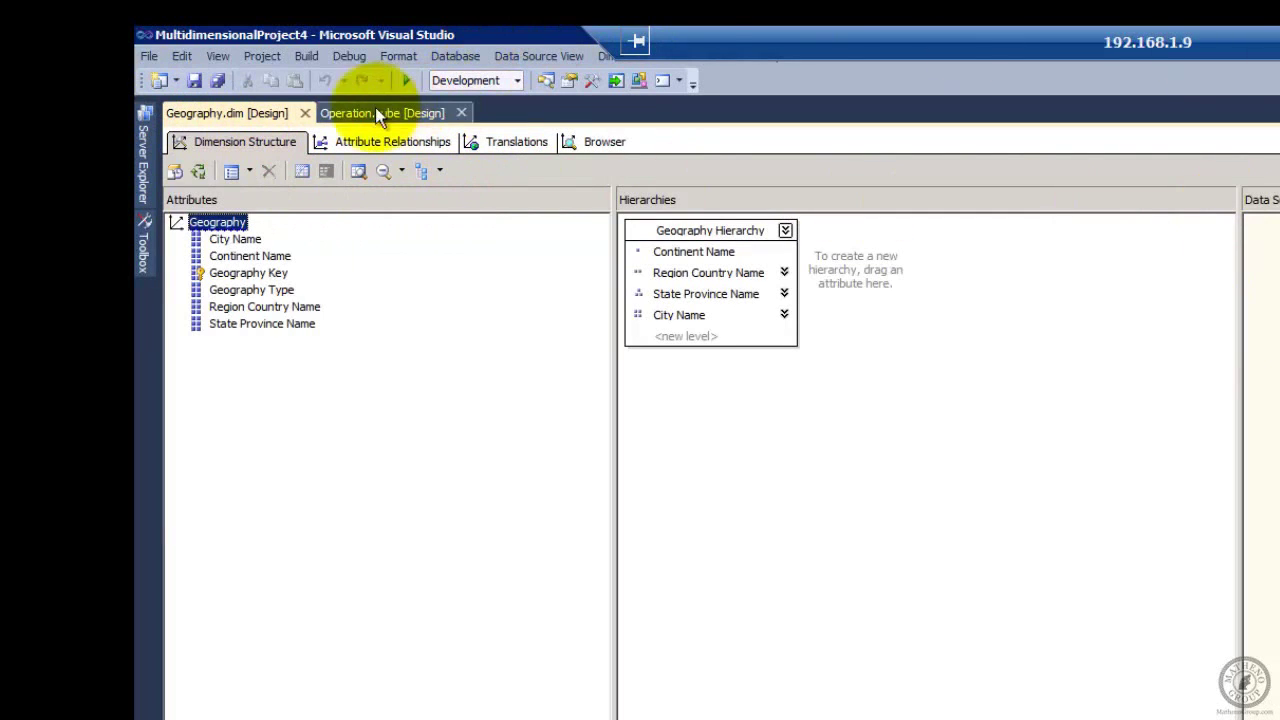
{"action": "left_click", "coordinate": [306, 113]}
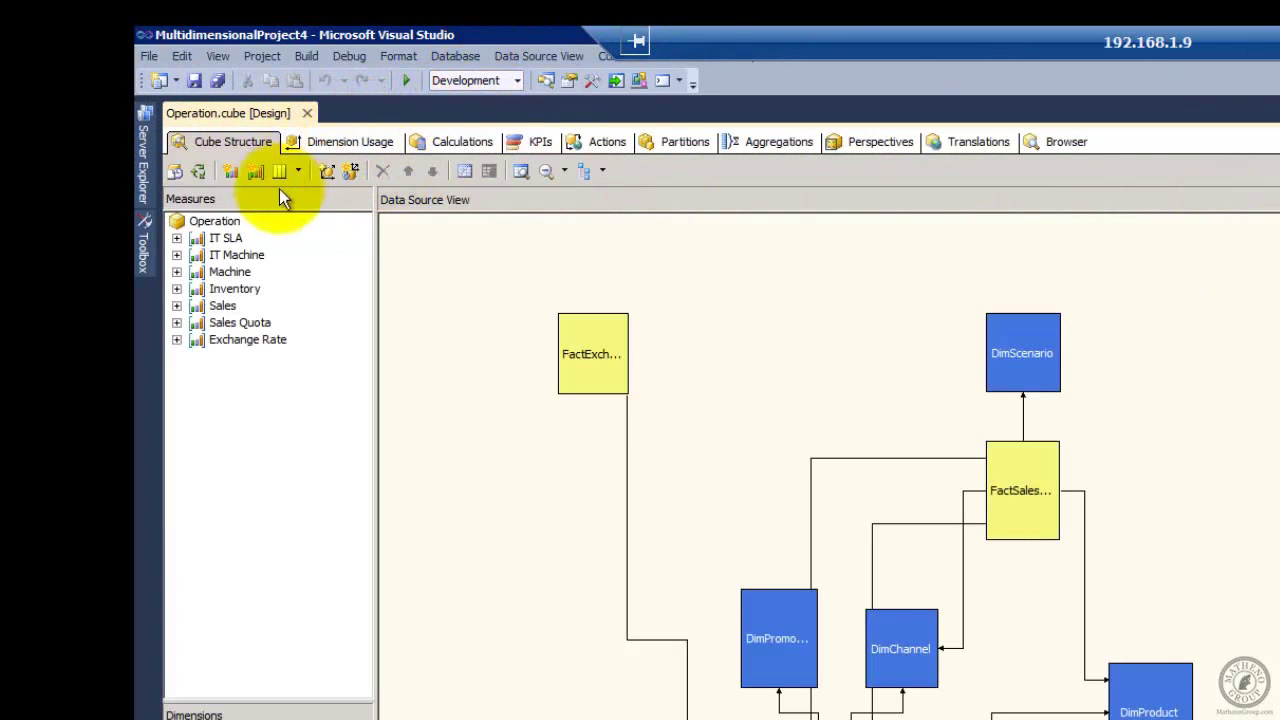
Examine the Operation cube's dimension usage, checking how the Sales measure group relates to Date and Store, and locate the Machine dimension
{"action": "left_click", "coordinate": [329, 144]}
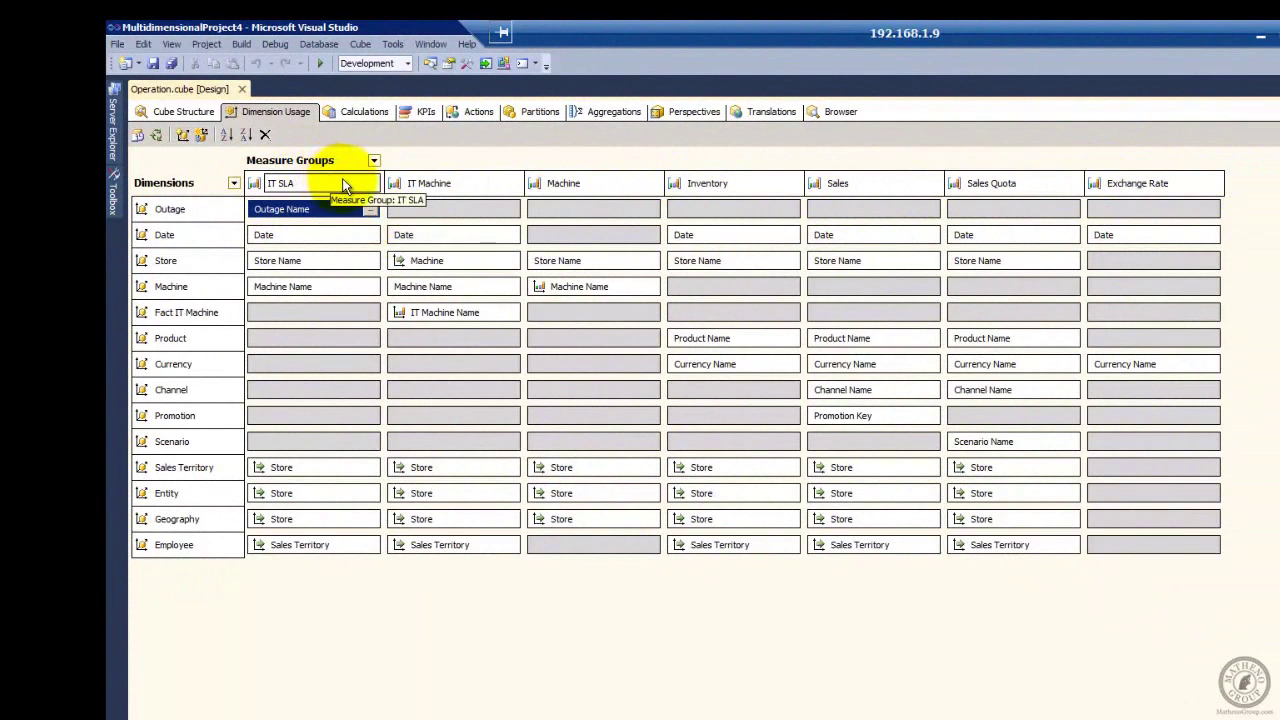
{"action": "left_click", "coordinate": [904, 186]}
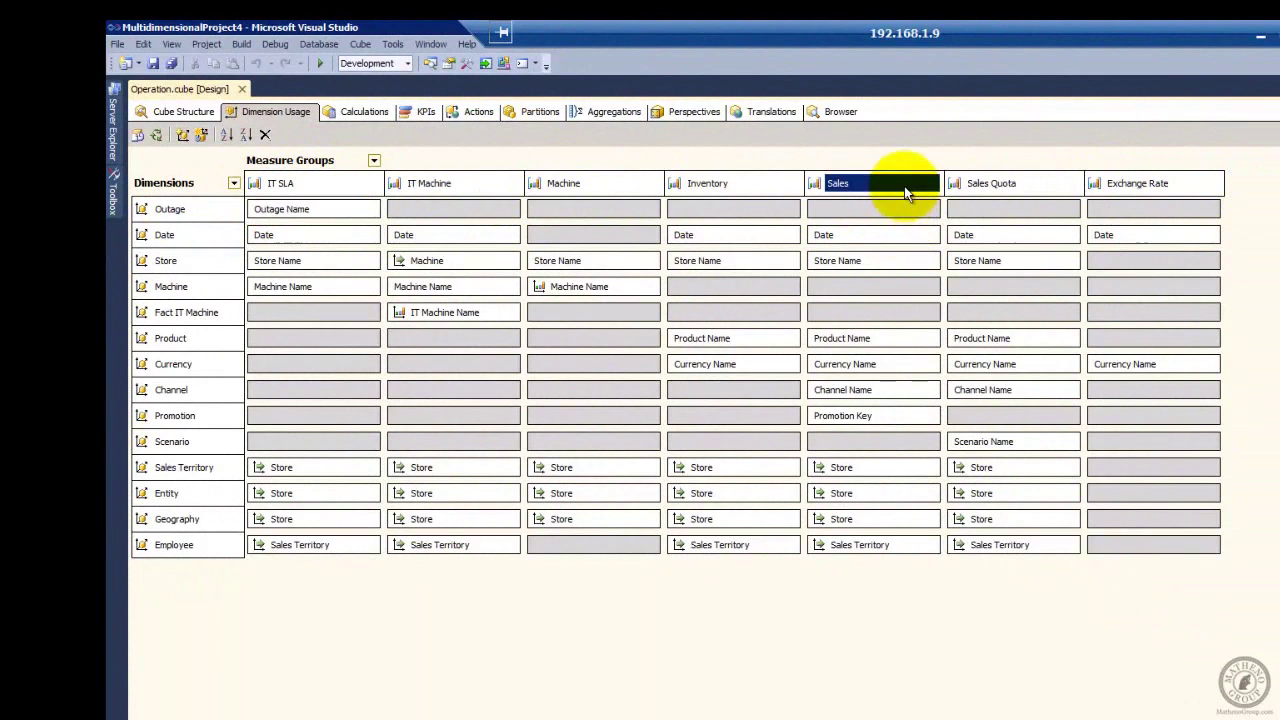
{"action": "left_click", "coordinate": [899, 240]}
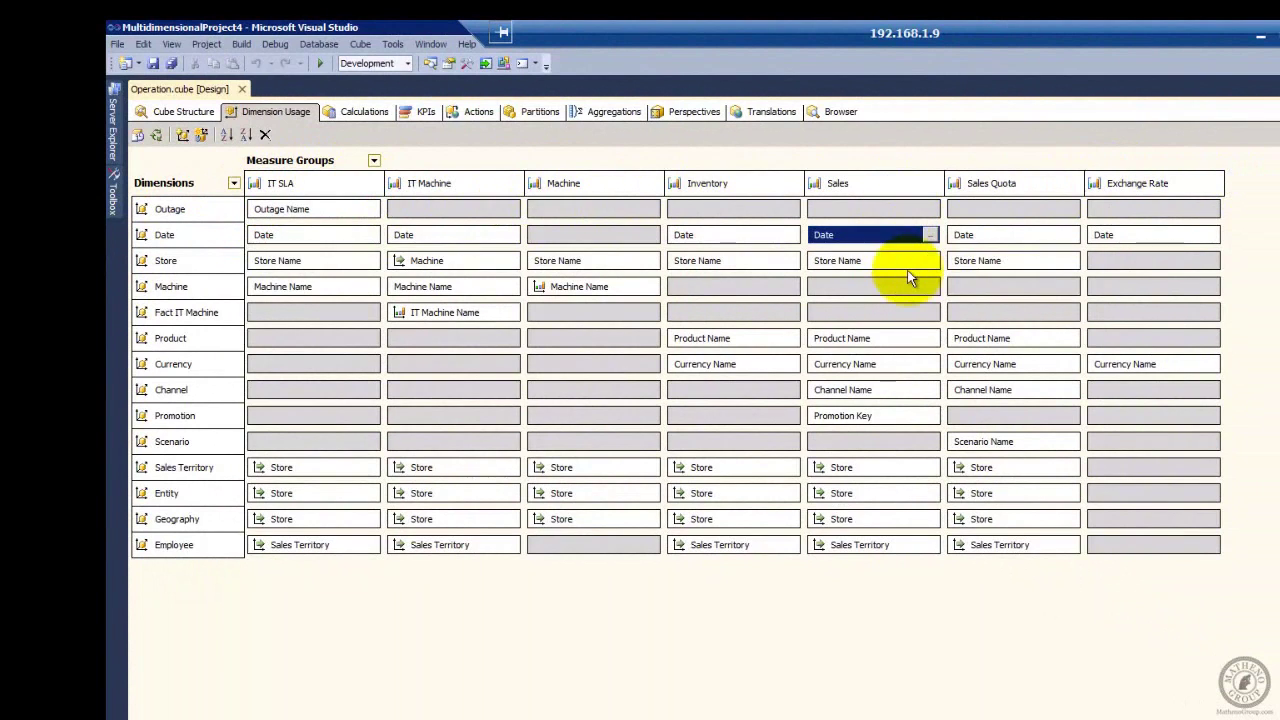
{"action": "left_click", "coordinate": [902, 262]}
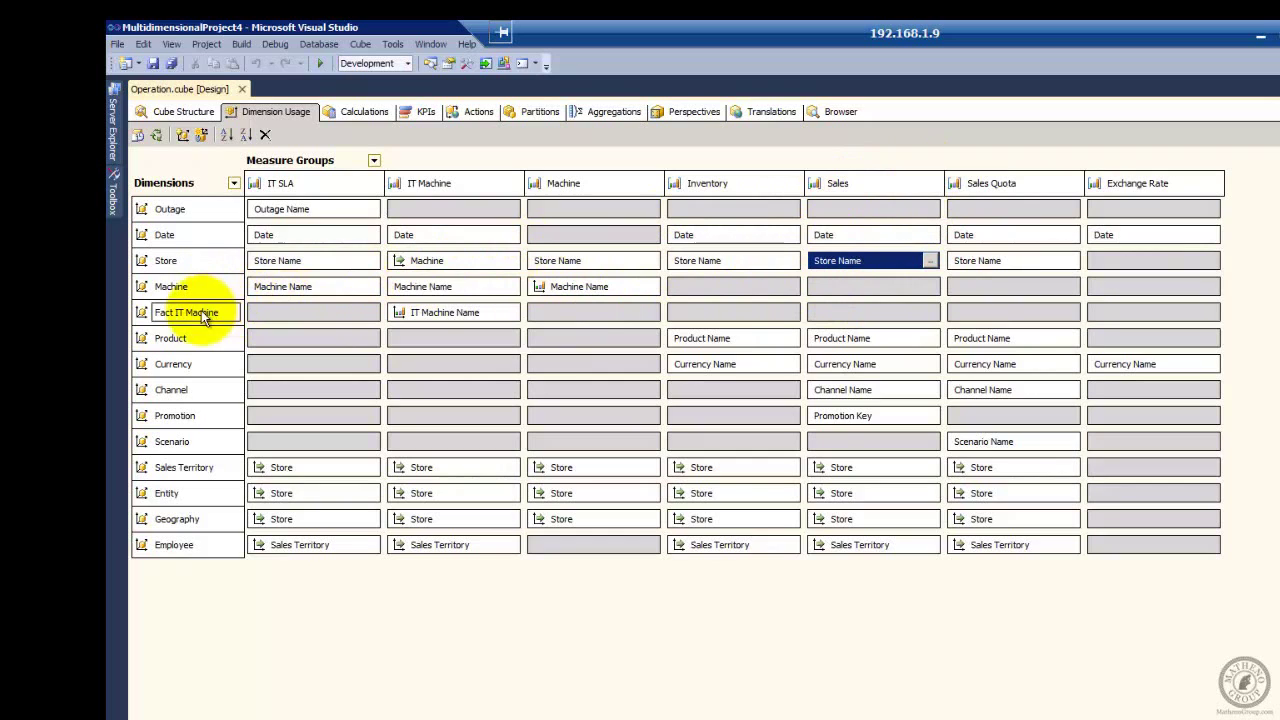
{"action": "left_click", "coordinate": [169, 288]}
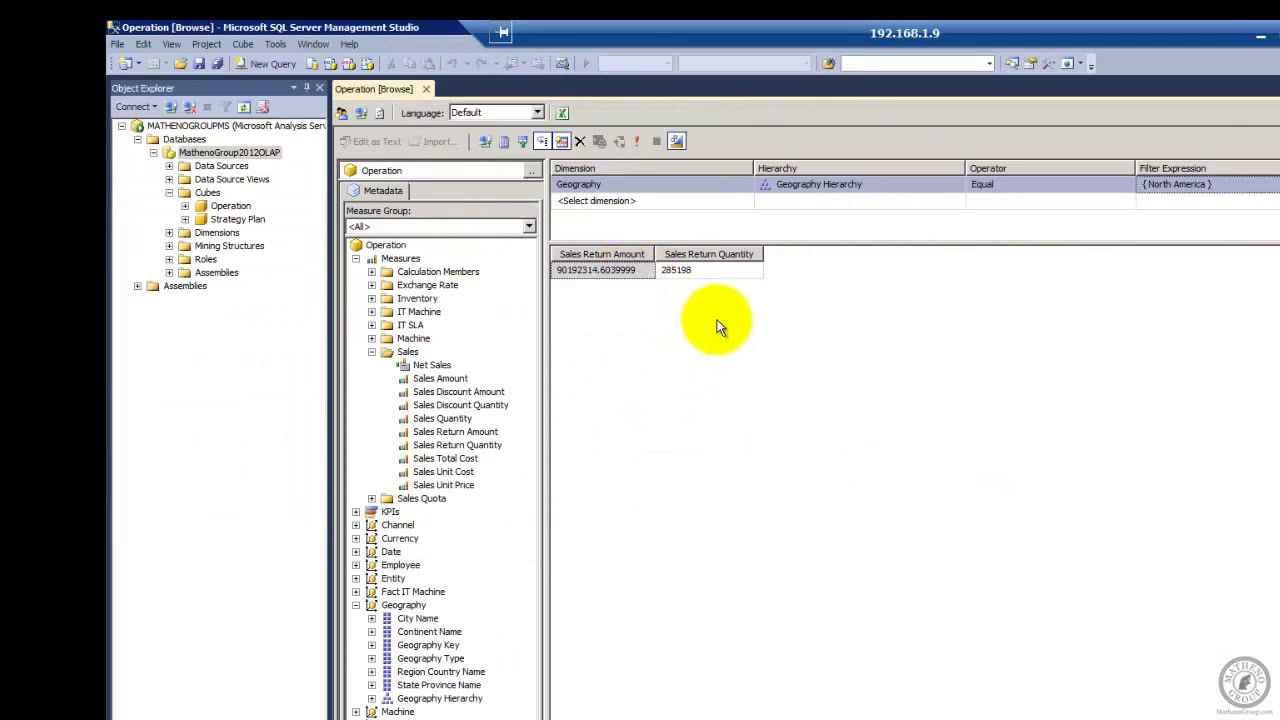
In SQL Server Management Studio's cube browser, collapse Measures and Geography, and add the Machine dimension's Machine Name attribute to the query
{"action": "left_click", "coordinate": [371, 351]}
{"action": "left_click", "coordinate": [356, 259]}
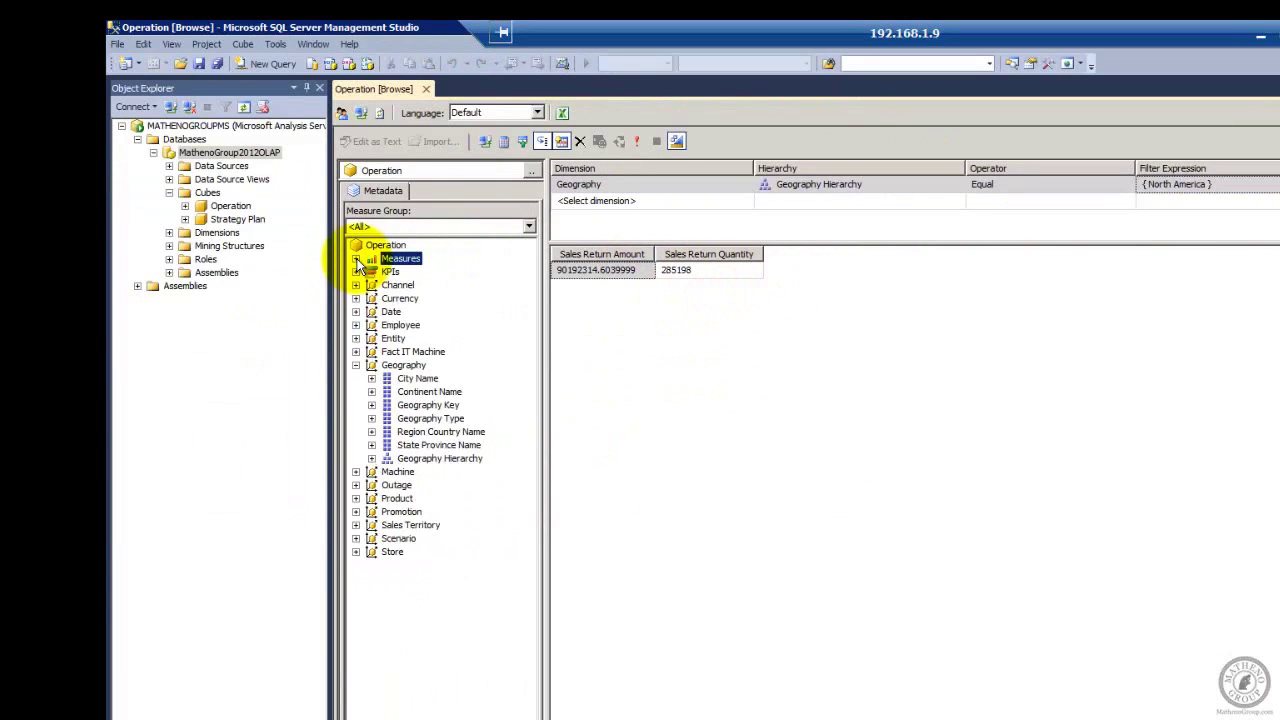
{"action": "left_click", "coordinate": [356, 365]}
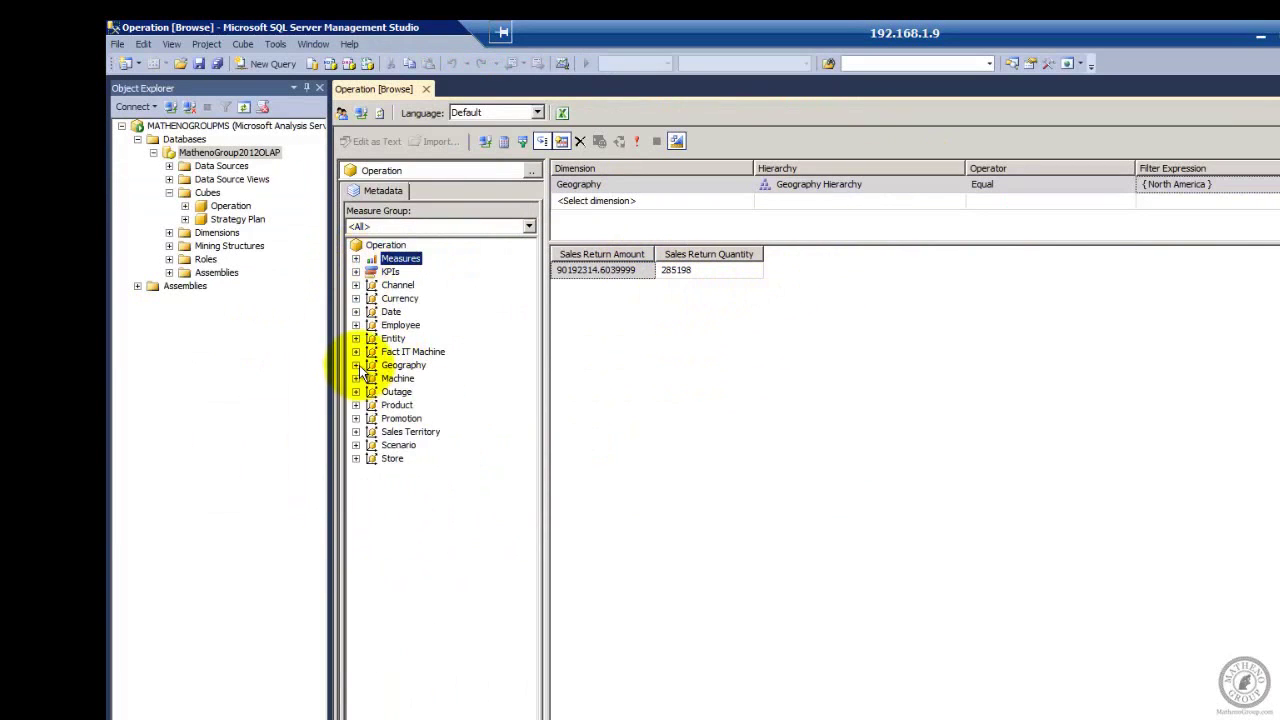
{"action": "left_click", "coordinate": [356, 378]}
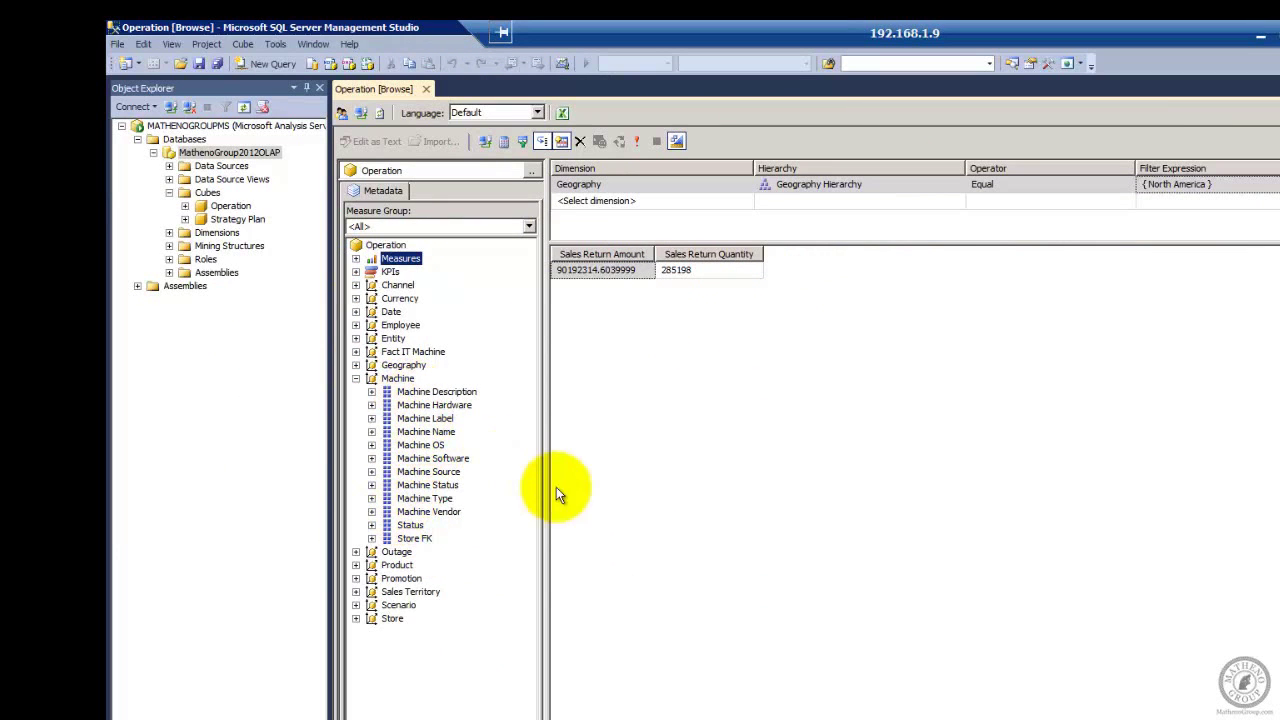
{"action": "right_click", "coordinate": [436, 436]}
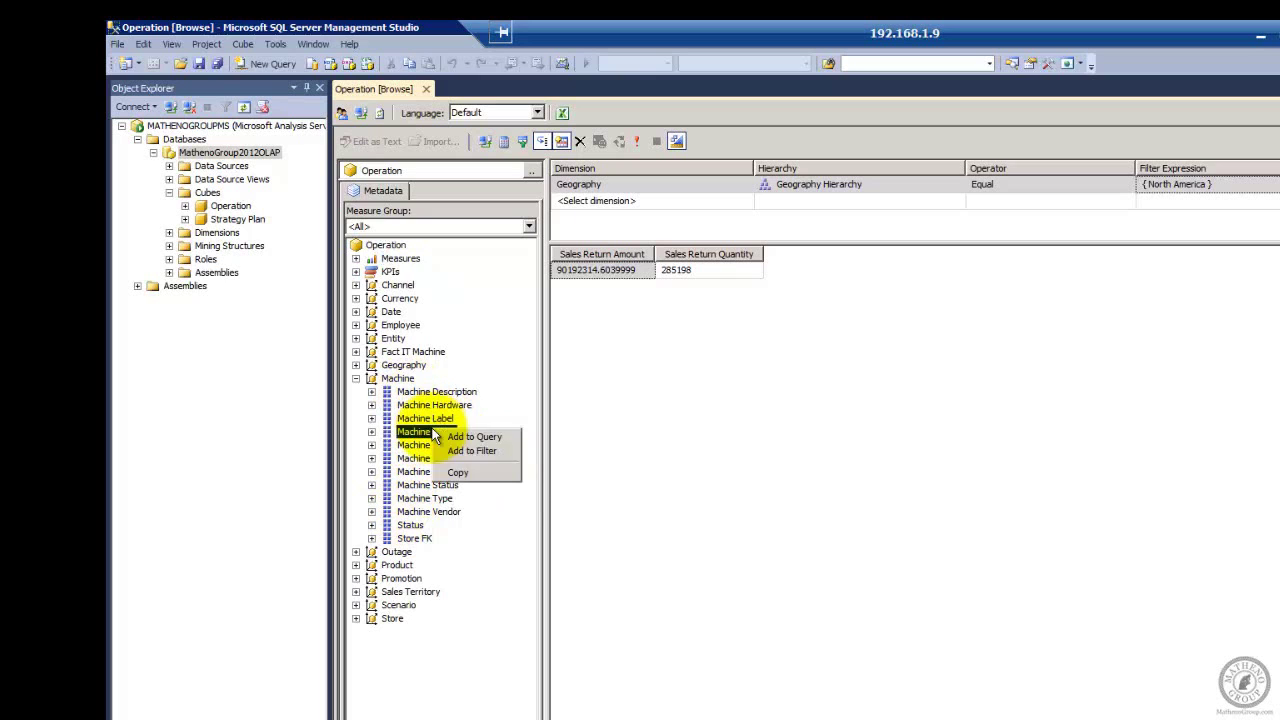
{"action": "left_click", "coordinate": [466, 433]}
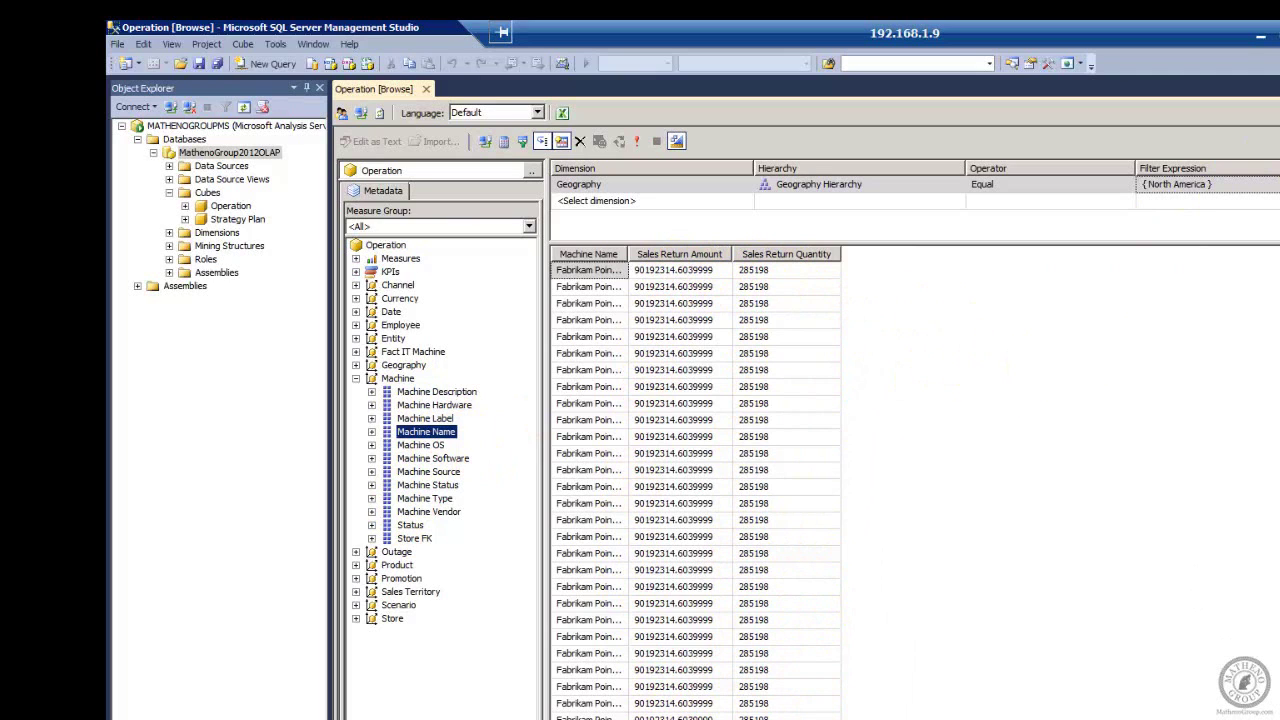
Switch back to Visual Studio and check the relationship between the Machine dimension and the Sales measure group
{"action": "key", "text": "alt+Tab"}
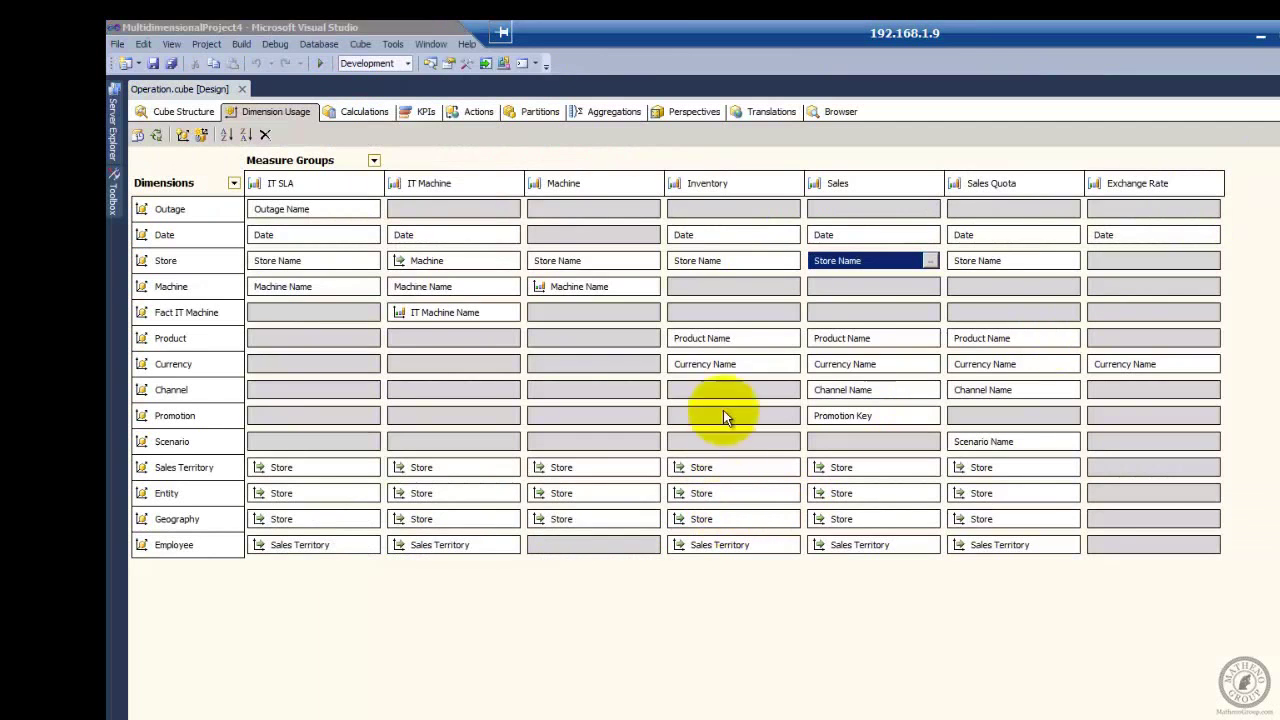
{"action": "left_click", "coordinate": [838, 287]}
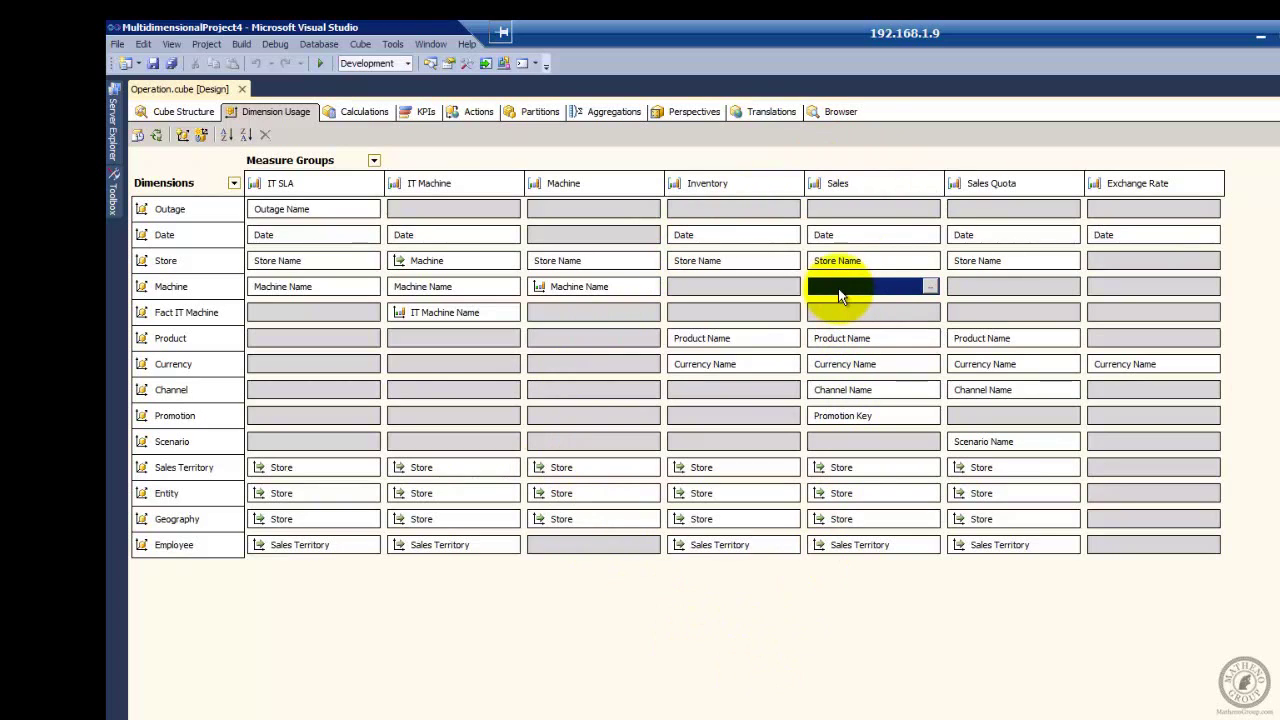
Examine the expression of the cube's Net Sales calculation, and view its KPIs and actions
{"action": "left_click", "coordinate": [361, 112]}
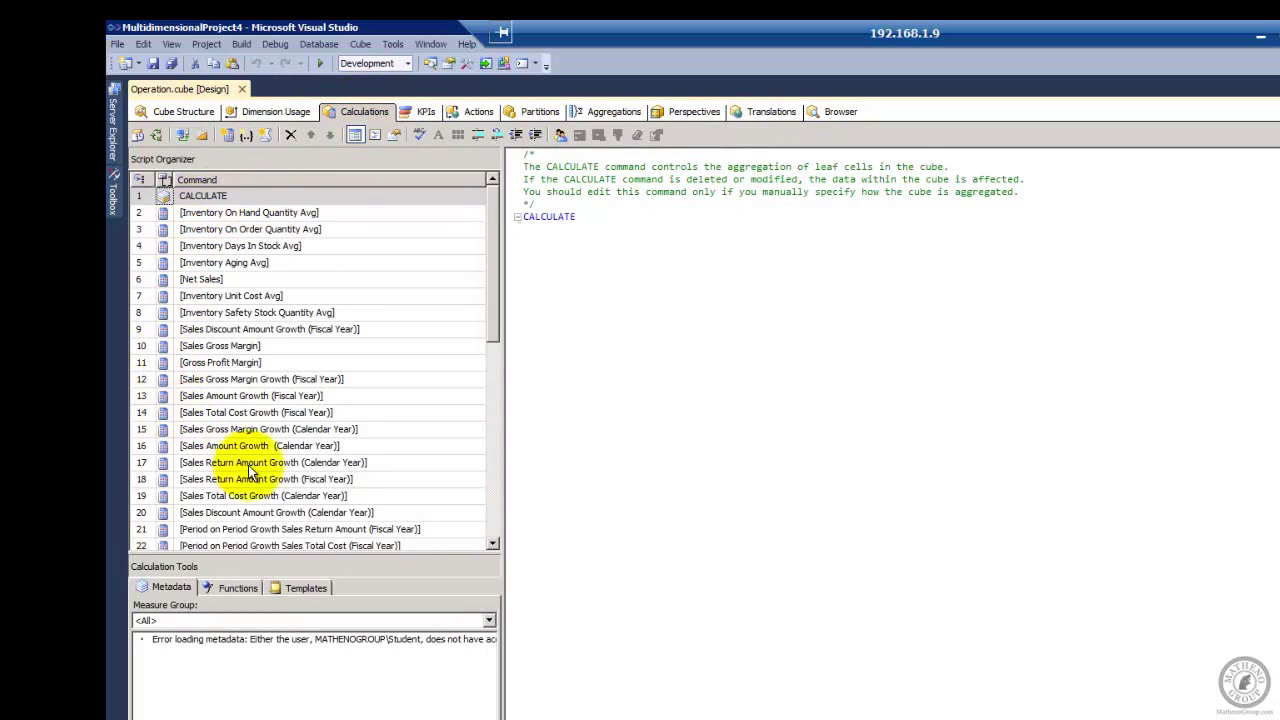
{"action": "left_click", "coordinate": [184, 280]}
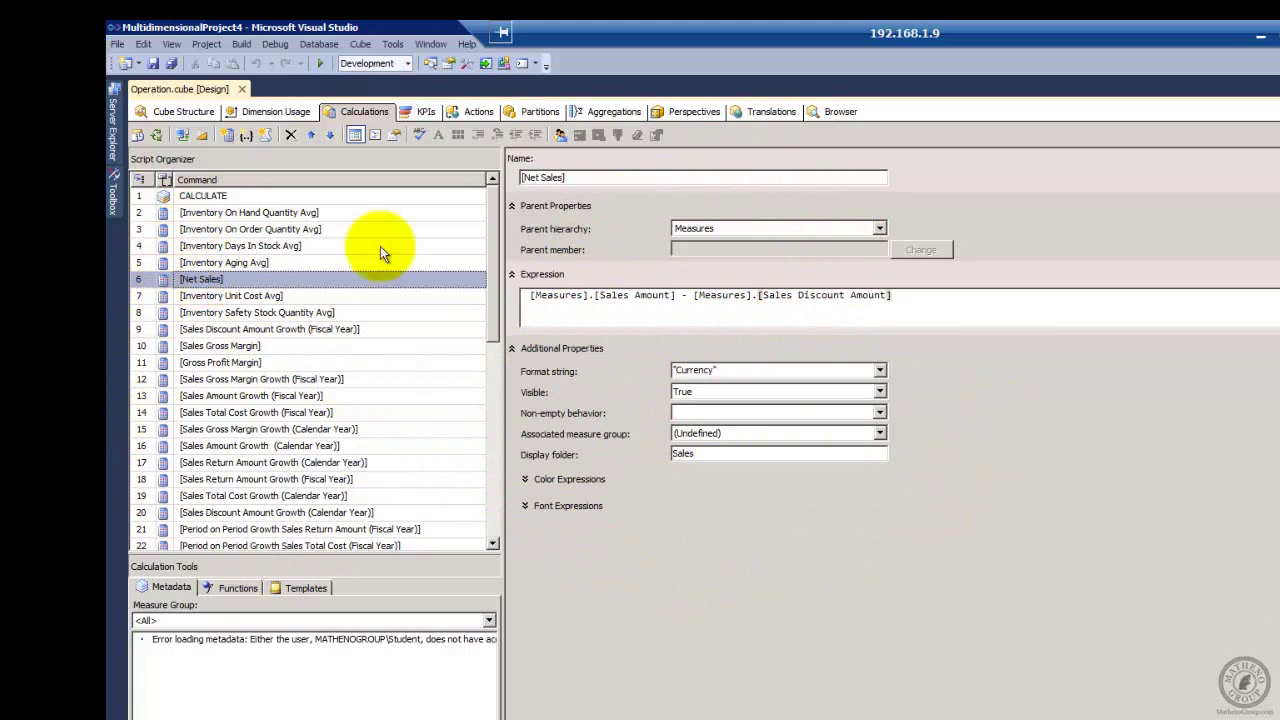
{"action": "left_click", "coordinate": [432, 112]}
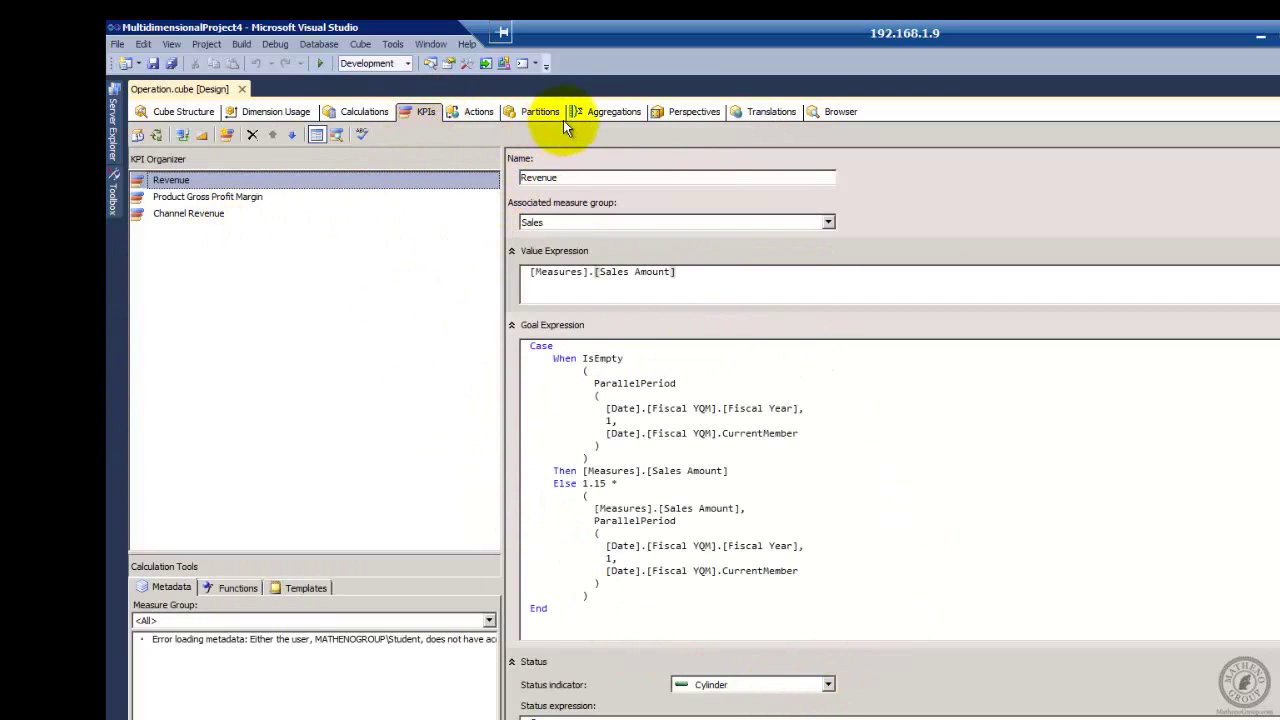
{"action": "left_click", "coordinate": [486, 112]}
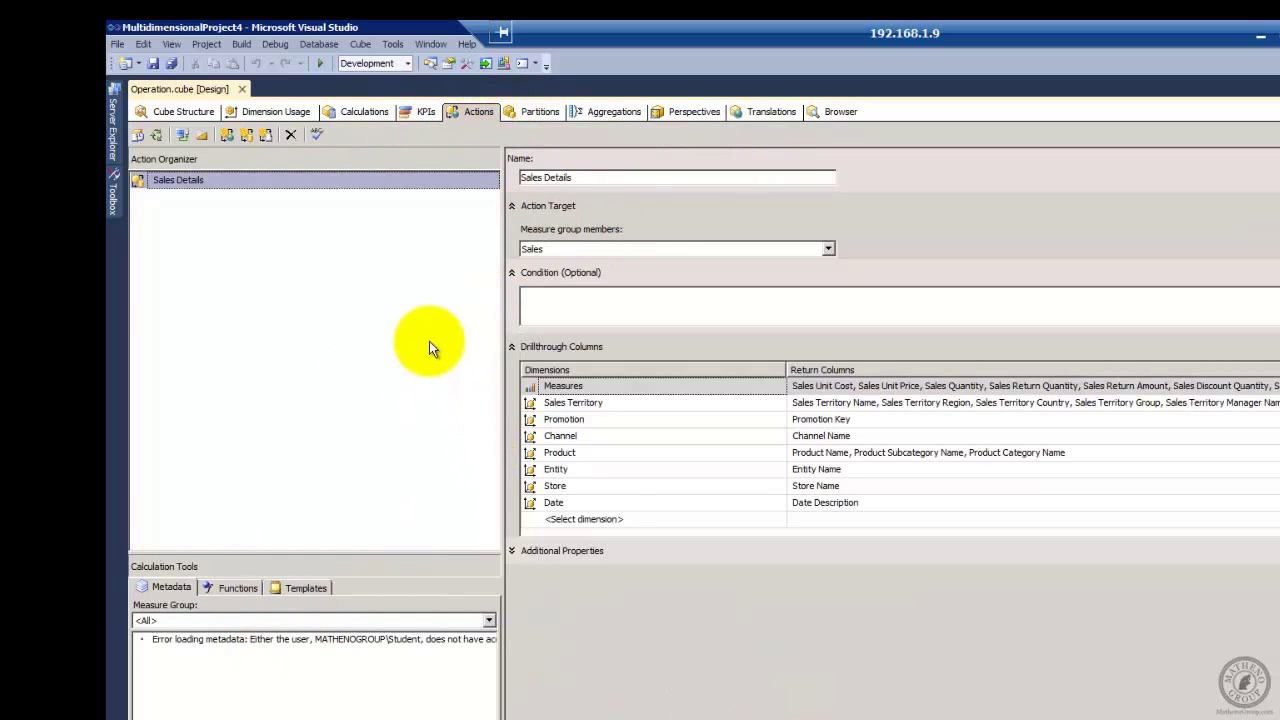
Inspect the cube's partitions with IT Machine and Machine expanded, and view the aggregation designs with IT Machine expanded
{"action": "left_click", "coordinate": [538, 112]}
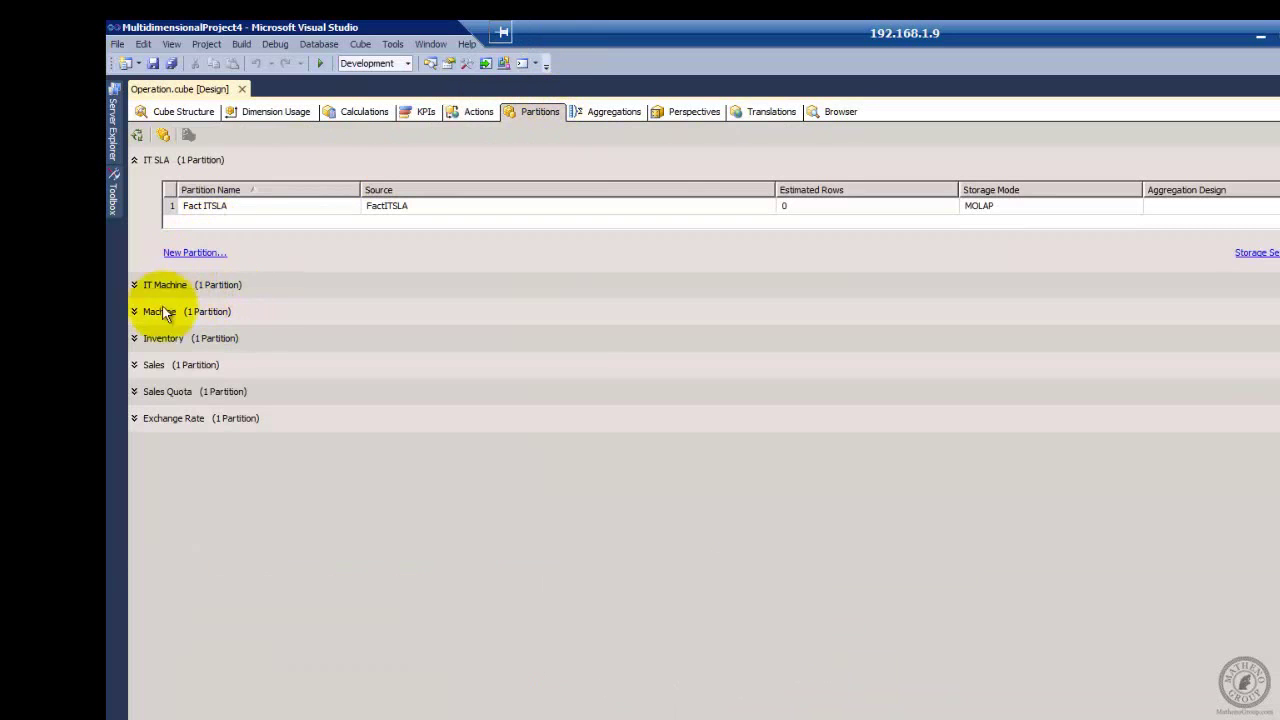
{"action": "left_click", "coordinate": [134, 286]}
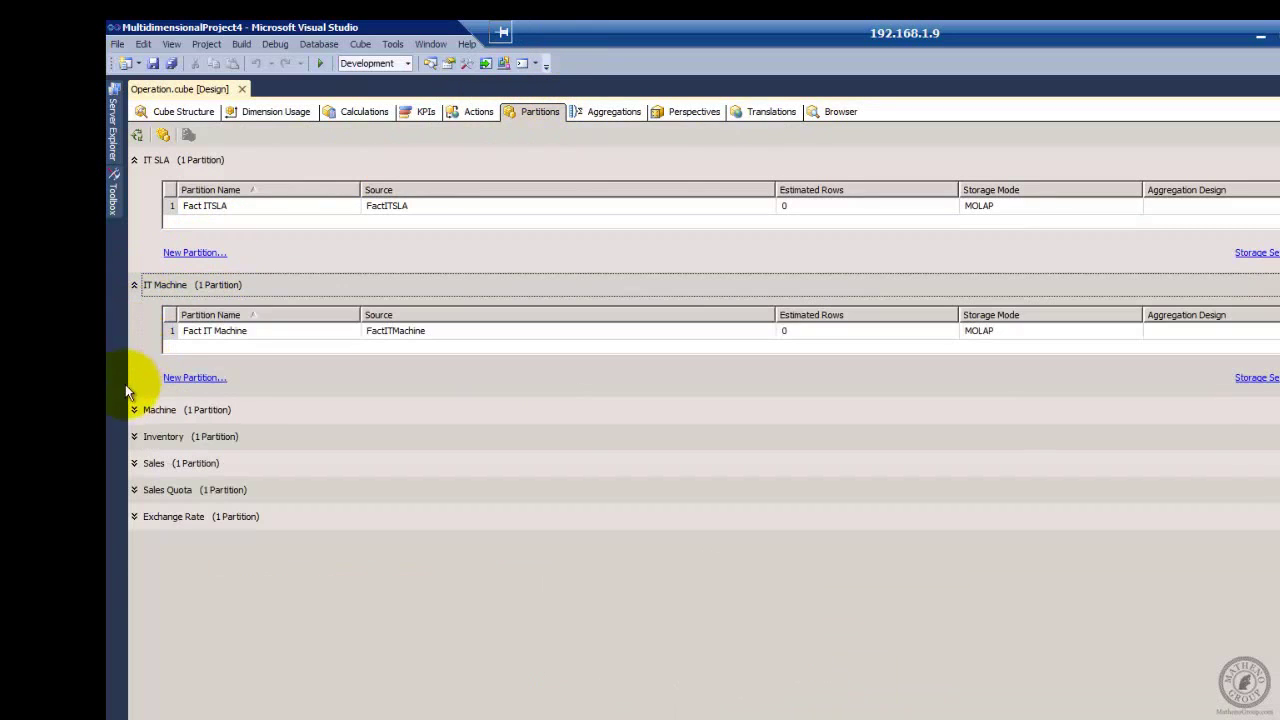
{"action": "left_click", "coordinate": [132, 415]}
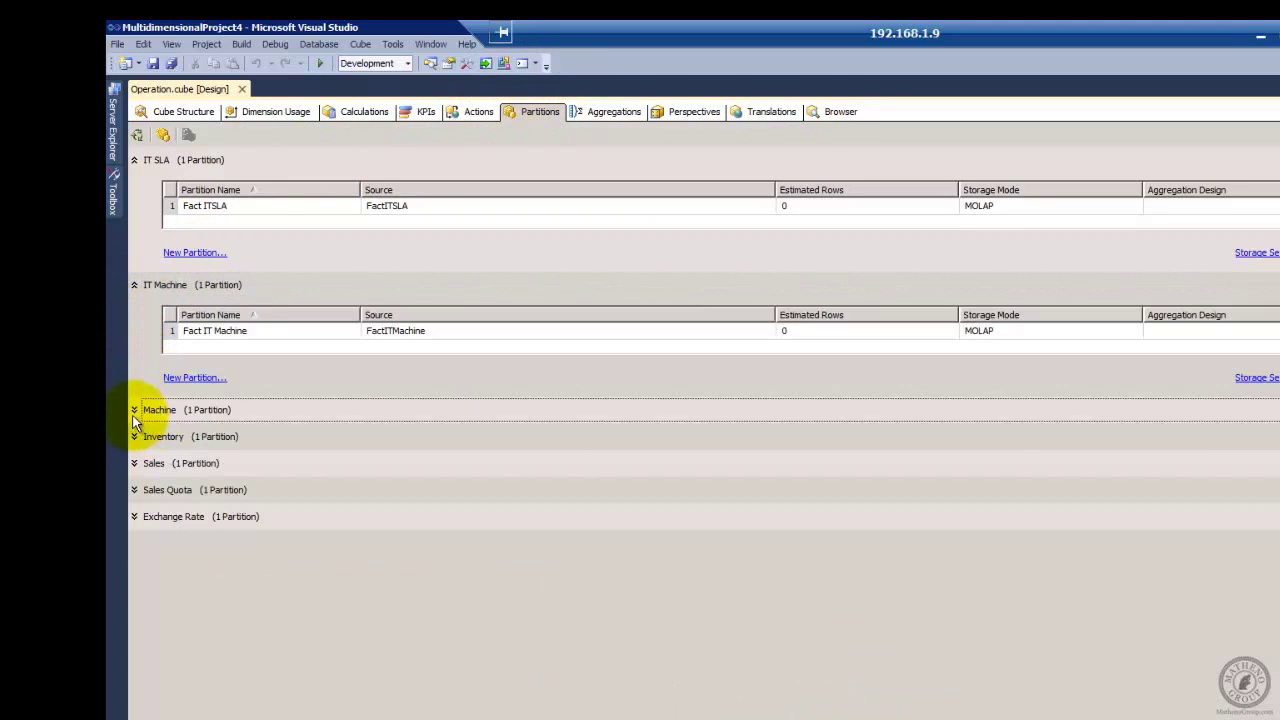
{"action": "left_click", "coordinate": [134, 410]}
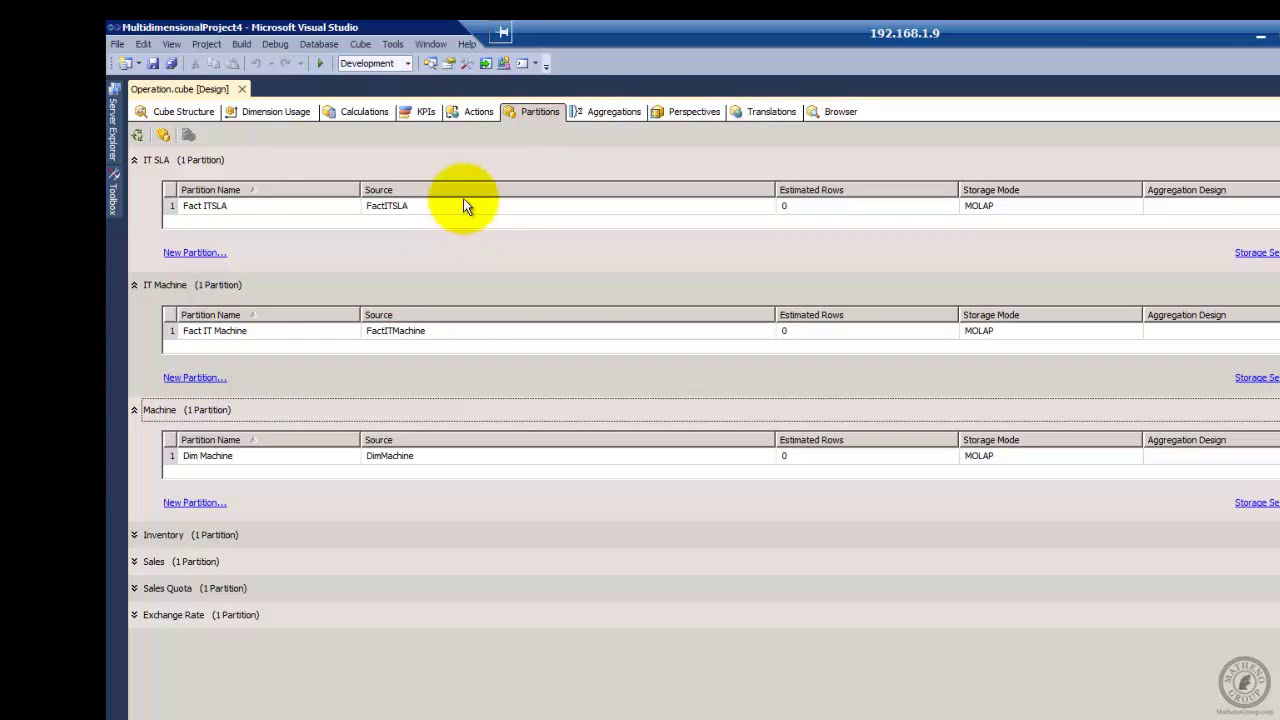
{"action": "left_click", "coordinate": [618, 111]}
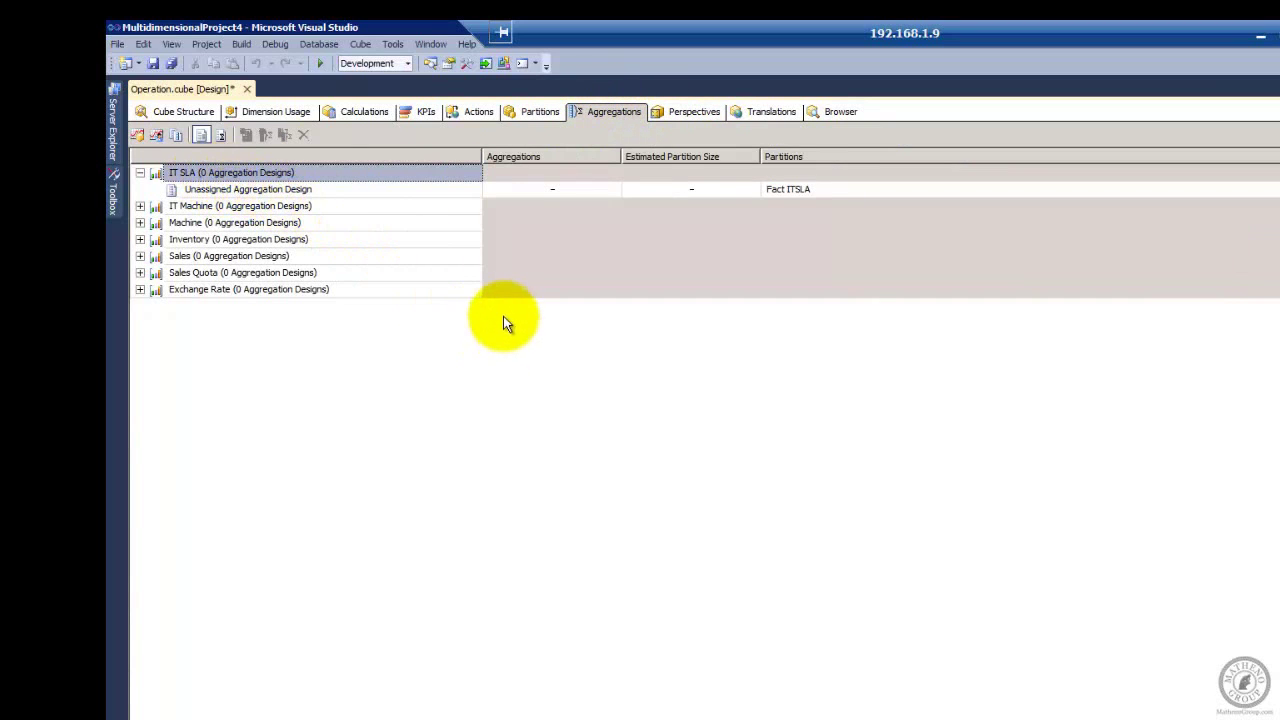
{"action": "left_click", "coordinate": [140, 206]}
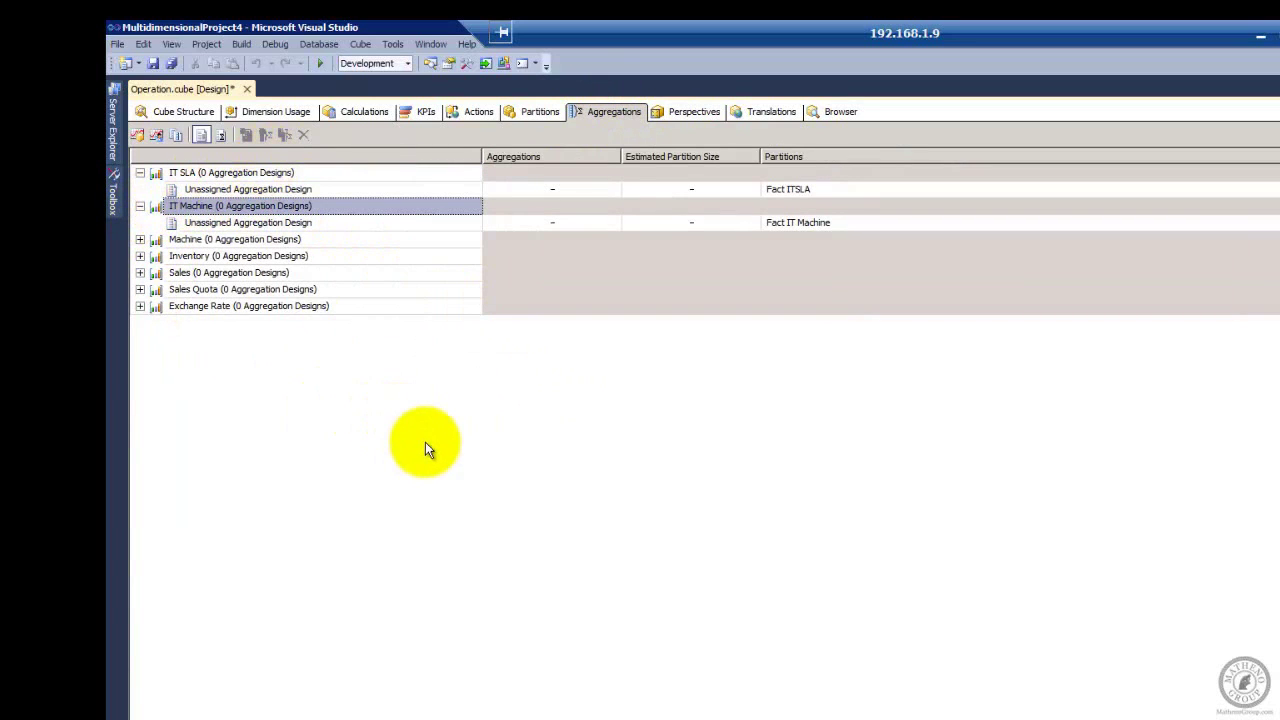
Look through the Operation cube's perspectives and translations, and open the cube browser
{"action": "left_click", "coordinate": [688, 112]}
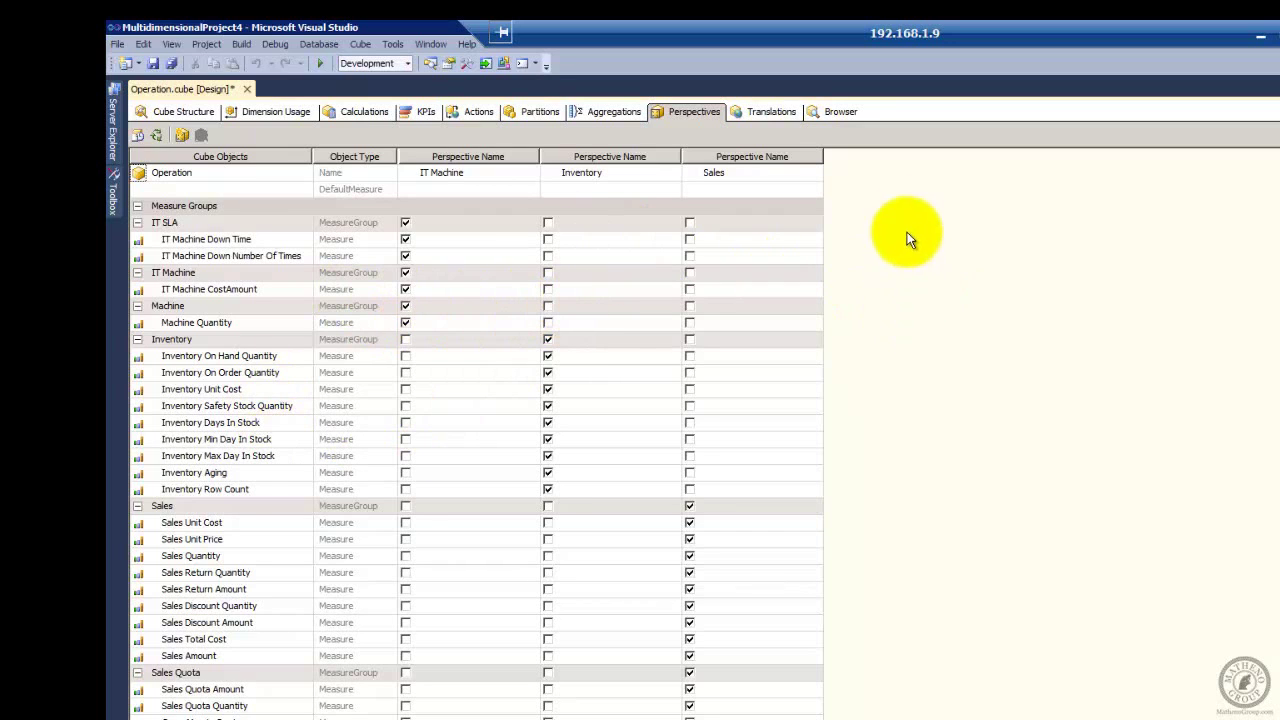
{"action": "left_click", "coordinate": [773, 112]}
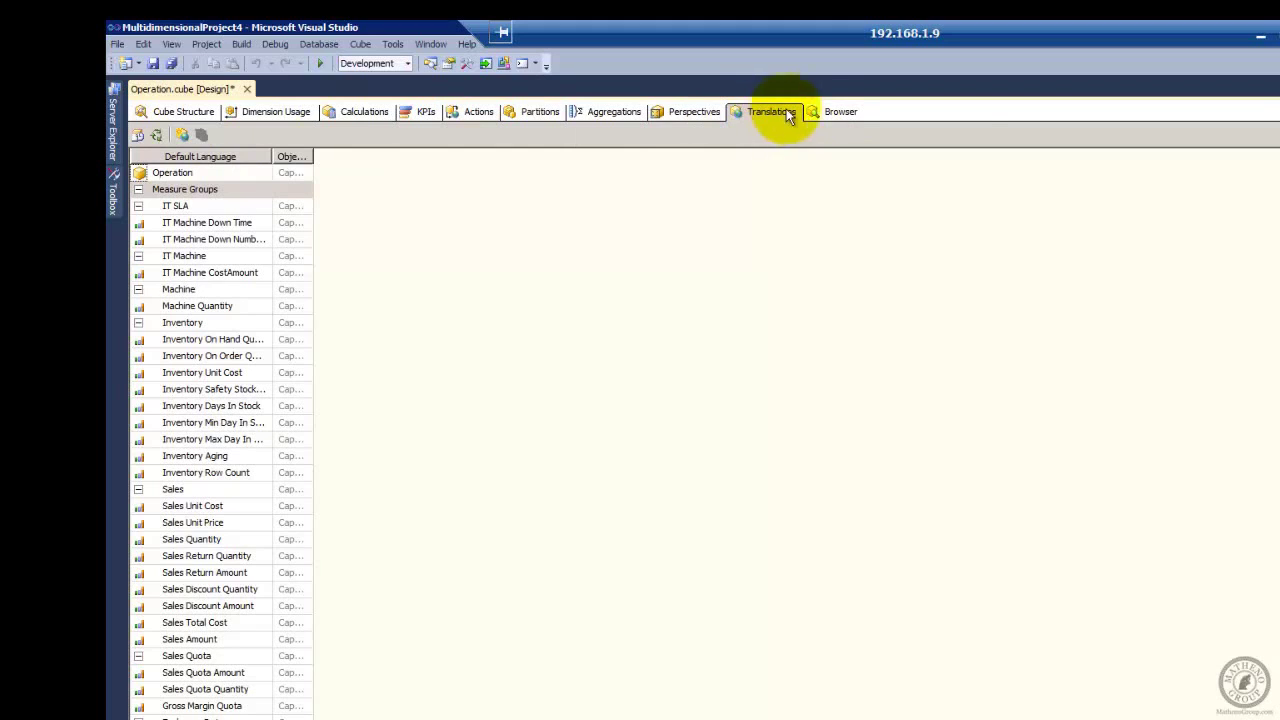
{"action": "left_click", "coordinate": [830, 115]}
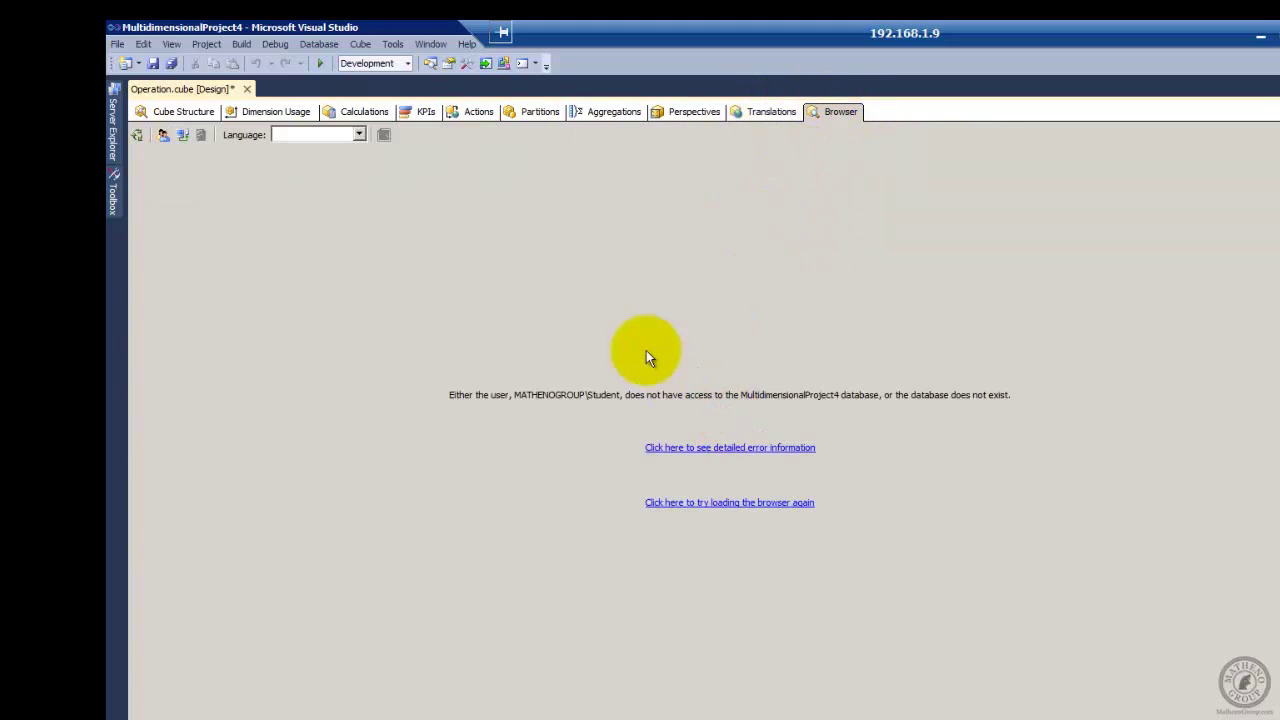